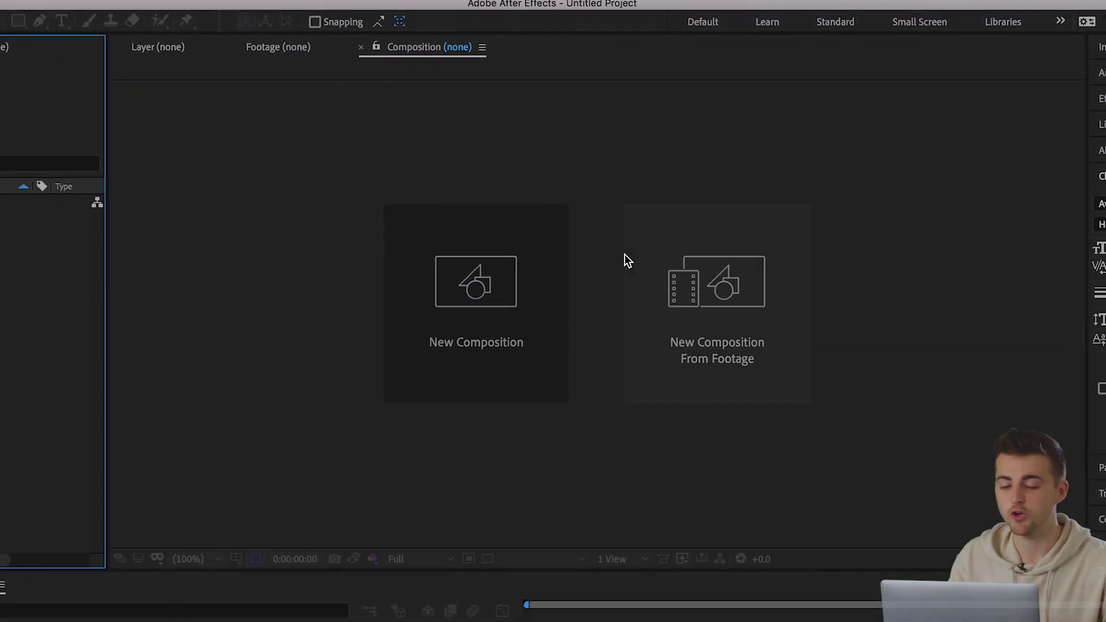
# Create a new composition named 360 with a duration of 0:00:06:20
pyautogui.click(510, 333)
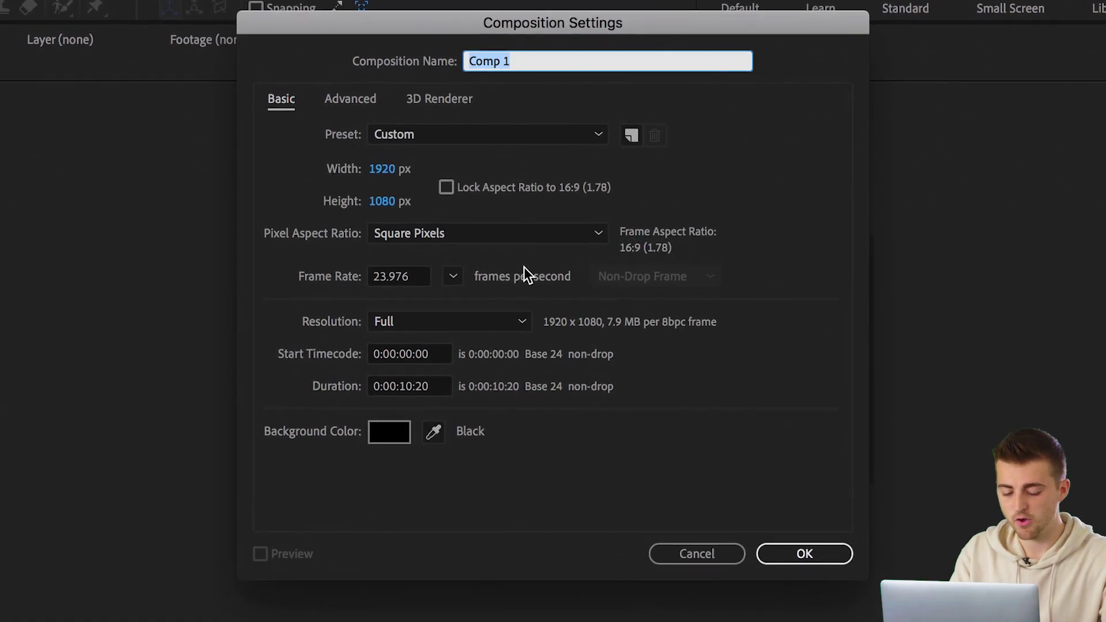
pyautogui.write('360')
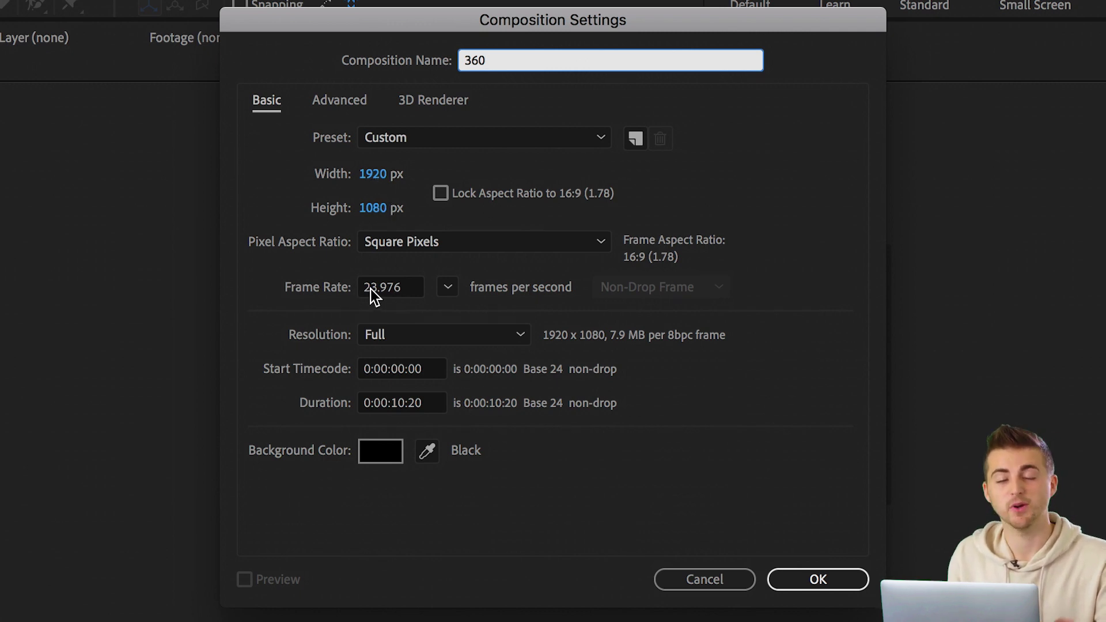
pyautogui.click(396, 405)
pyautogui.press('BackSpace')
pyautogui.press('BackSpace')
pyautogui.write('06')
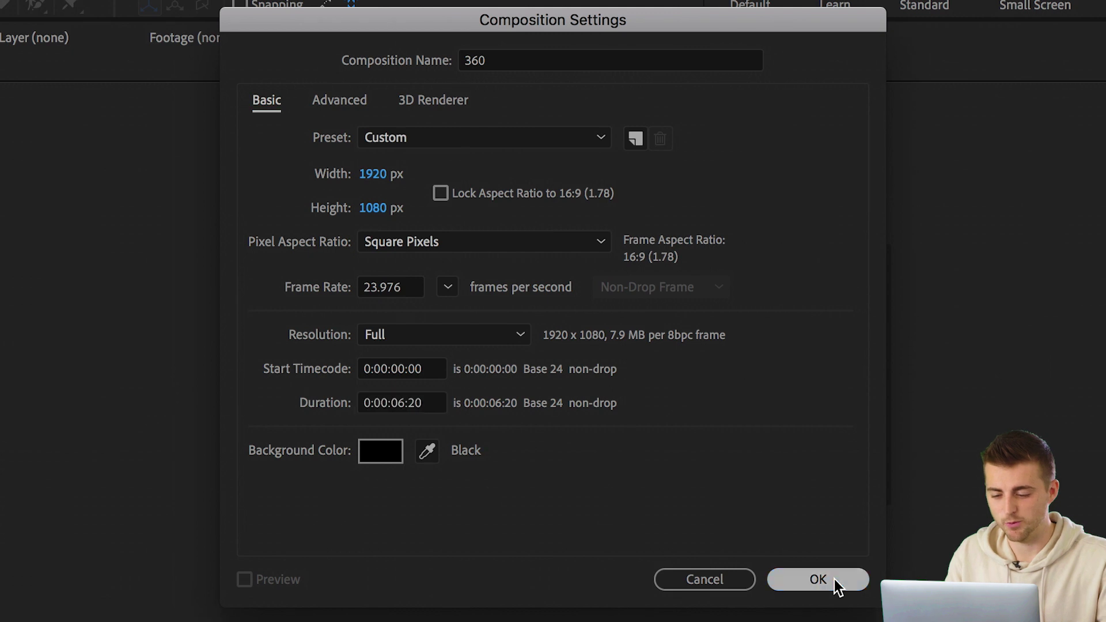
pyautogui.click(835, 579)
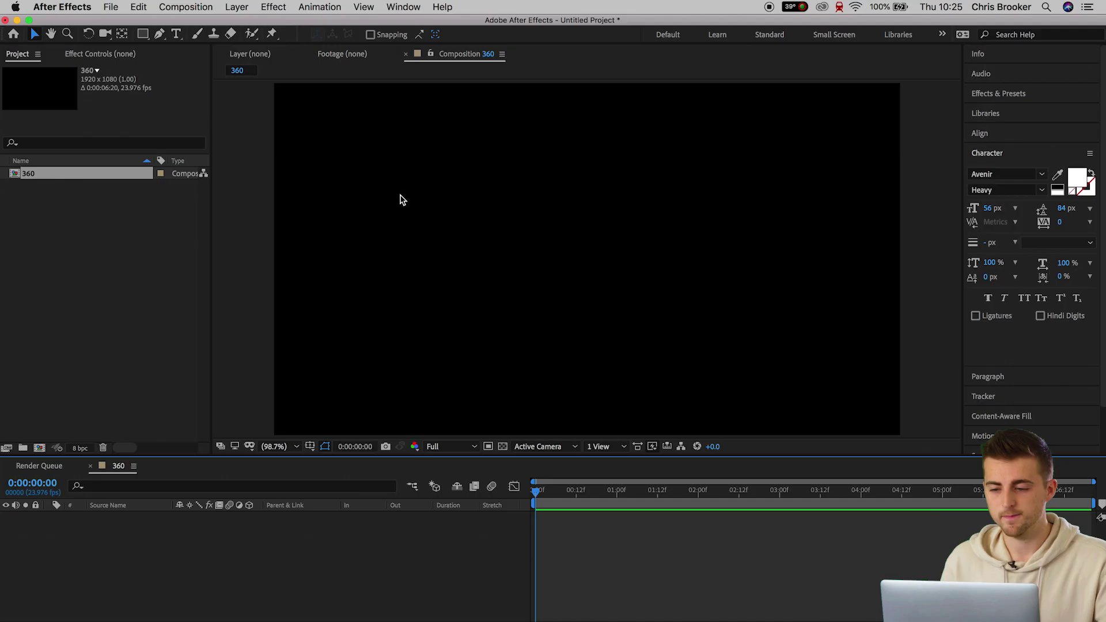
# Import FRAME WITHIN A FRAME.mp4 from the LONDON folder in Finder into the After Effects project
pyautogui.click(64, 618)
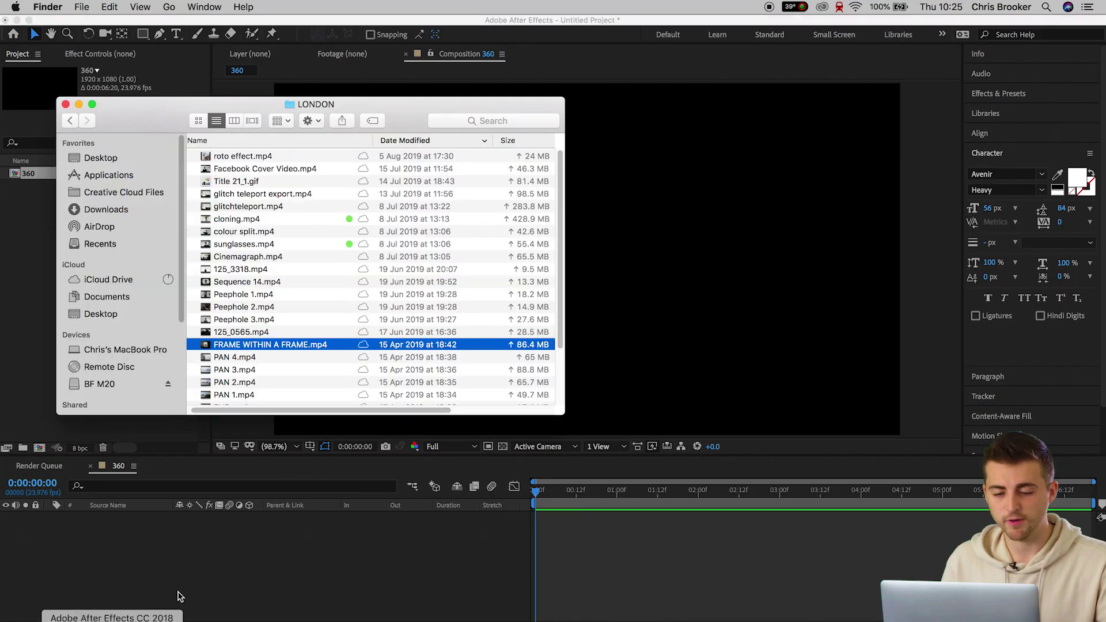
pyautogui.moveTo(162, 128); pyautogui.dragTo(485, 105)
pyautogui.moveTo(579, 328); pyautogui.dragTo(99, 243)
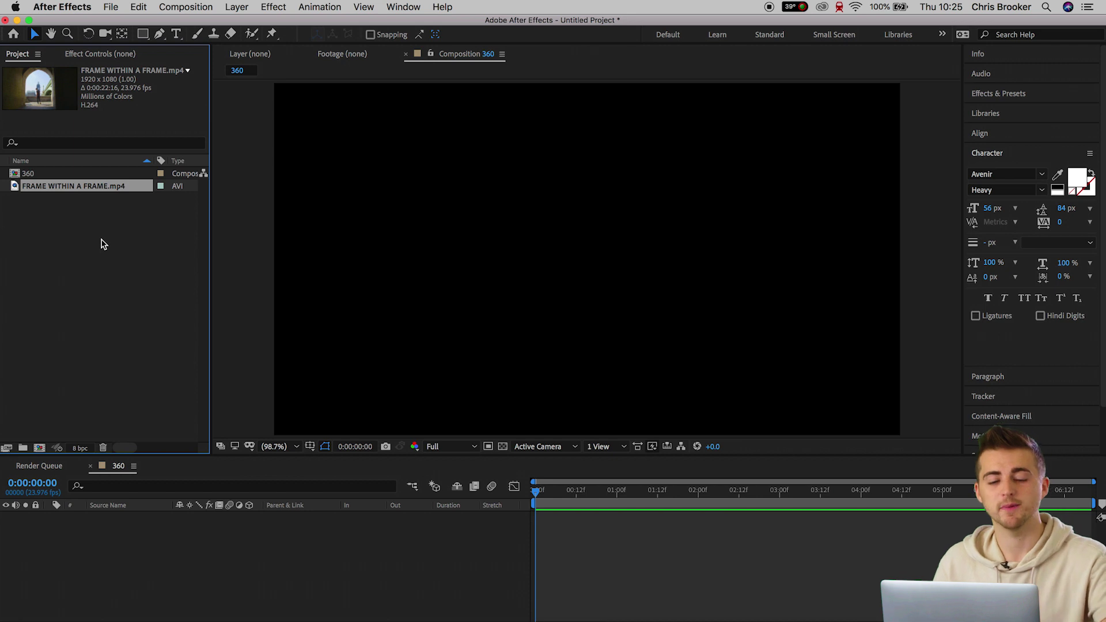
# Place FRAME WITHIN A FRAME.mp4 in the 360 composition, slide it to an in-point of -0:00:06:00 and preview it
pyautogui.moveTo(89, 199); pyautogui.dragTo(242, 526)
pyautogui.moveTo(592, 499); pyautogui.dragTo(667, 506)
pyautogui.moveTo(801, 514); pyautogui.dragTo(521, 514)
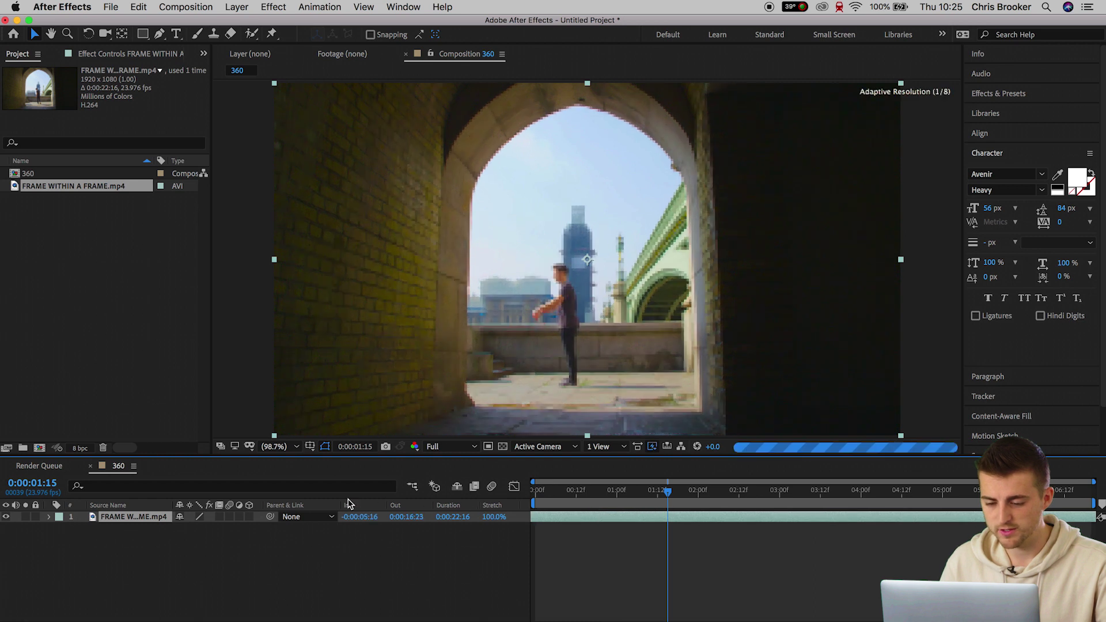
pyautogui.moveTo(672, 517)
pyautogui.mouseDown()
pyautogui.moveTo(619, 512)
pyautogui.moveTo(663, 515)
pyautogui.mouseUp()
pyautogui.press('Home')
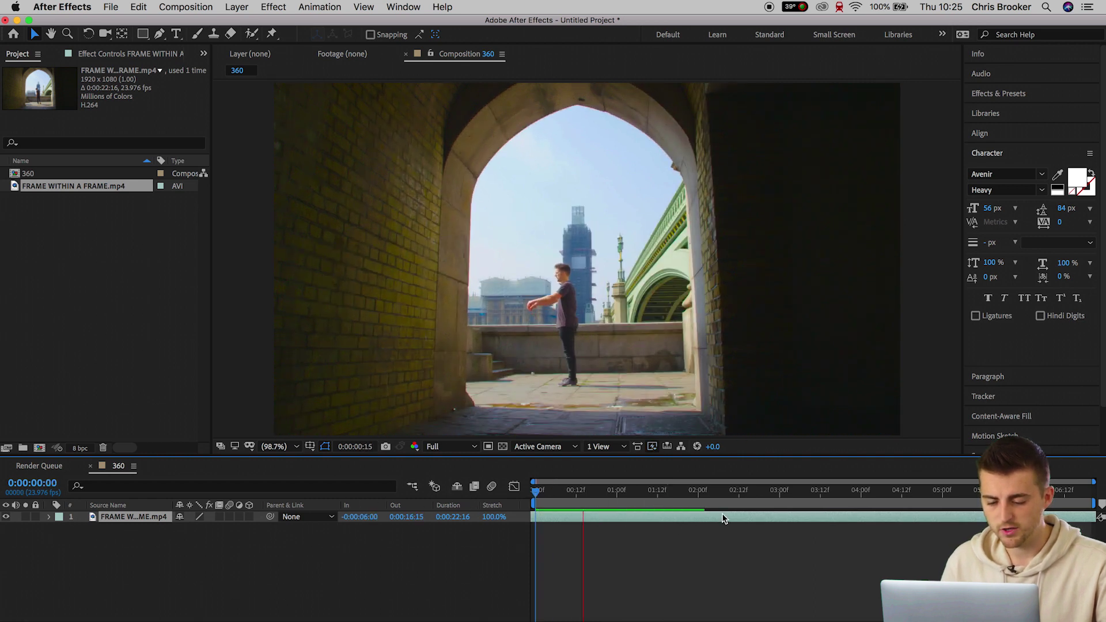
pyautogui.press('space')
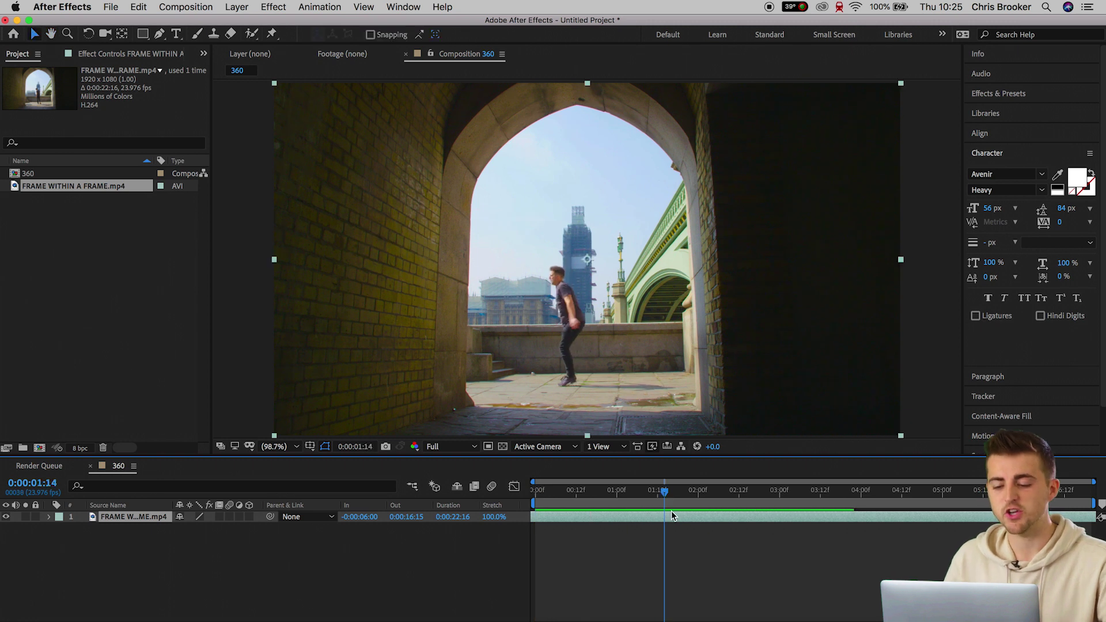
pyautogui.press('space')
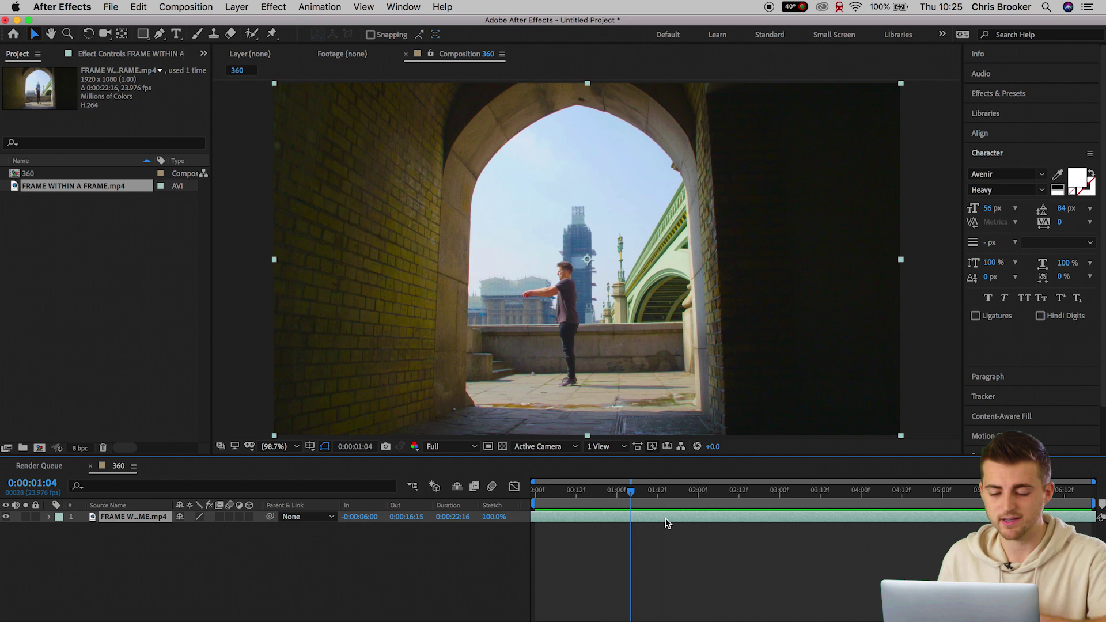
# Time-stretch the clip to 40% and slide it to an in-point of -0:00:02:22, previewing the new speed
pyautogui.rightClick(665, 522)
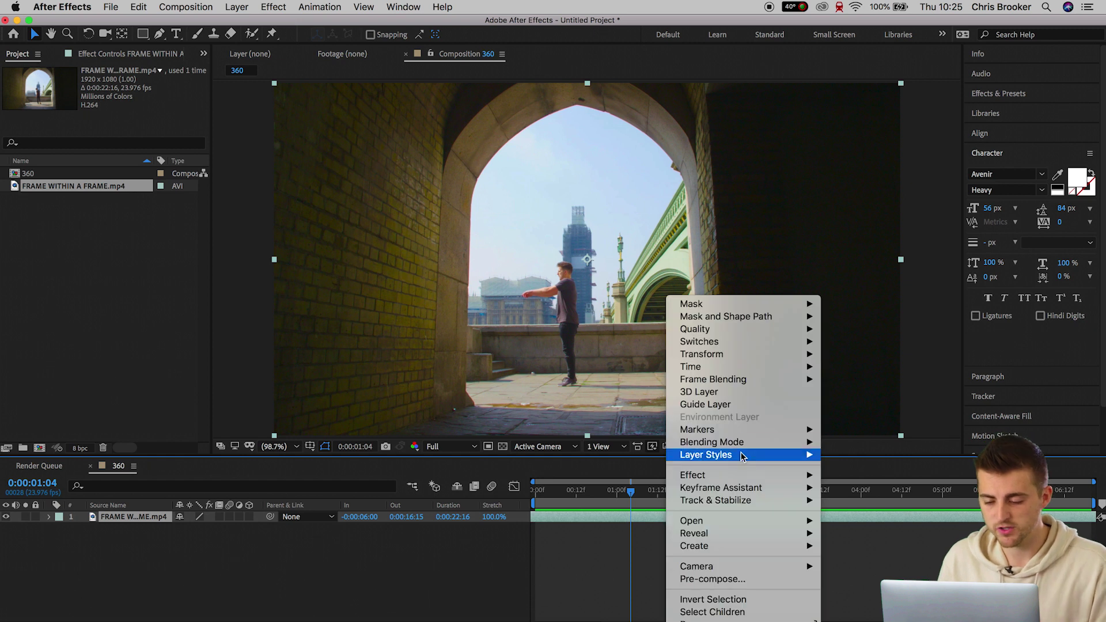
pyautogui.moveTo(756, 368)
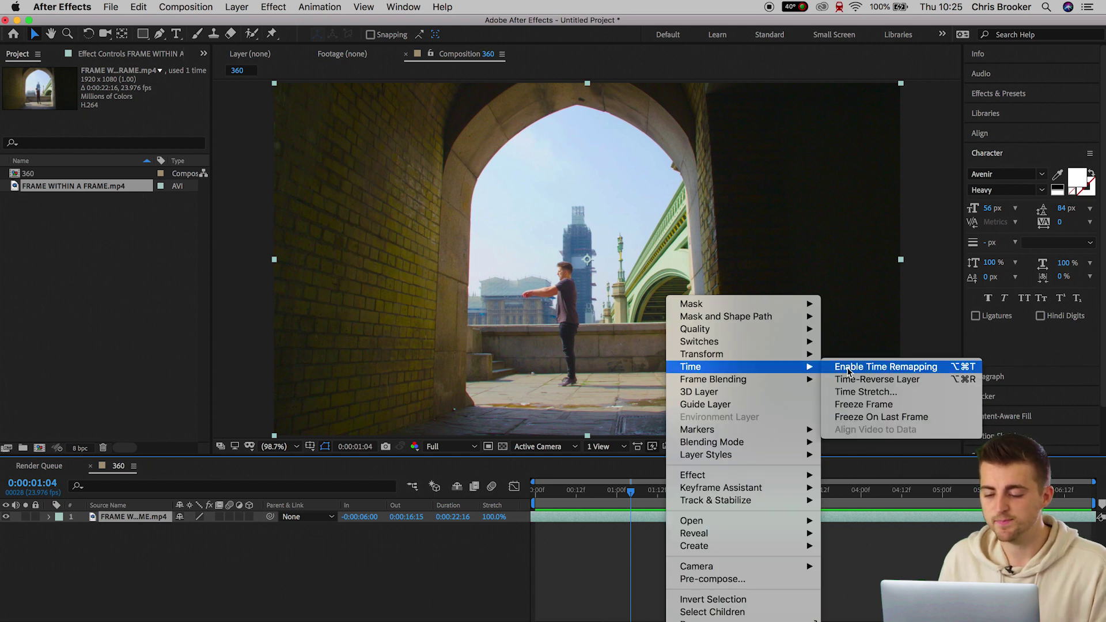
pyautogui.click(881, 392)
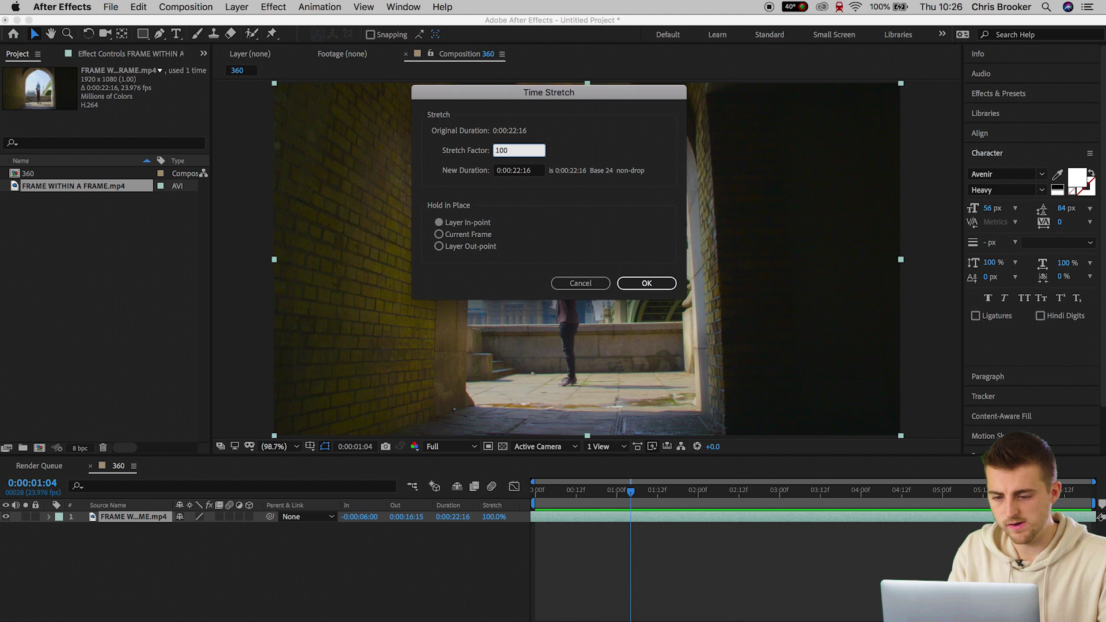
pyautogui.press('Return')
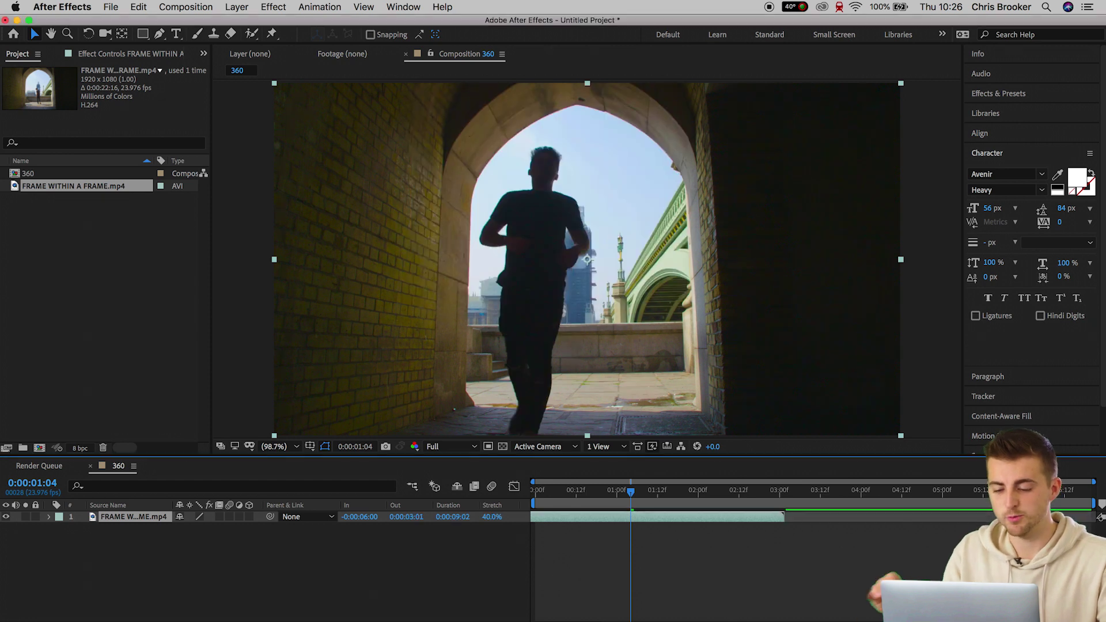
pyautogui.moveTo(606, 490); pyautogui.dragTo(807, 521)
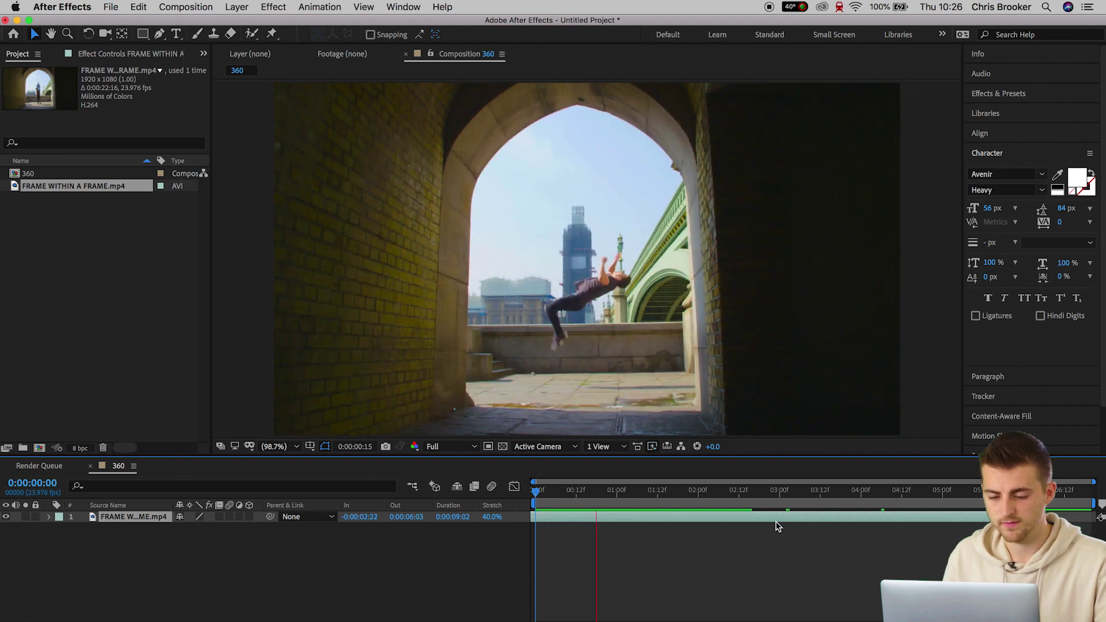
pyautogui.click(632, 519)
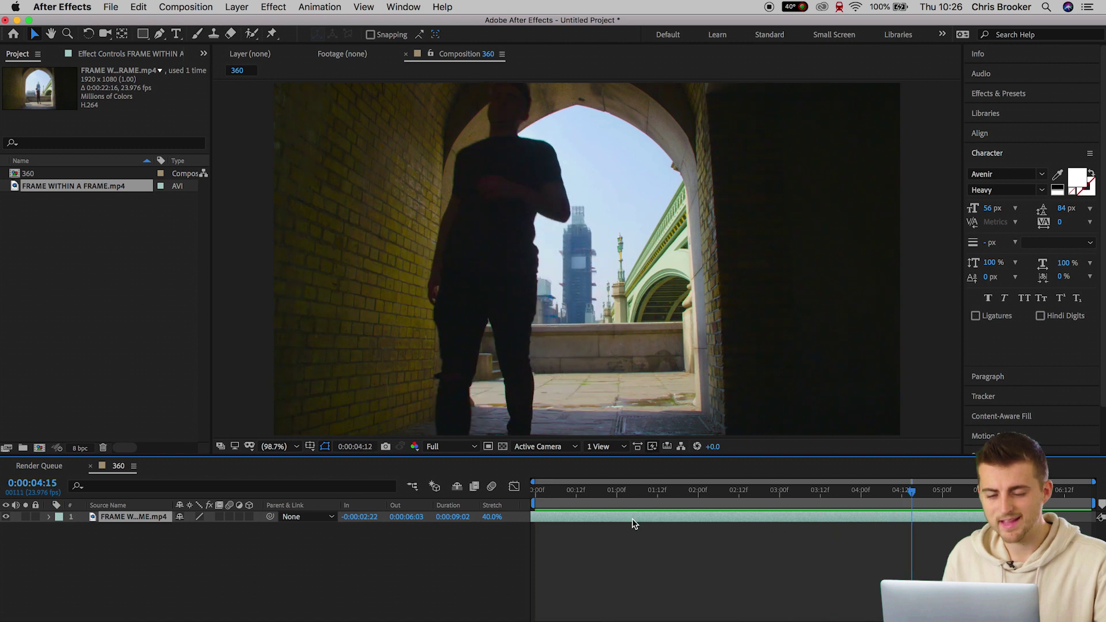
# Set the clip's time stretch factor to 45%, preview the speed and return to the start of the composition
pyautogui.rightClick(626, 523)
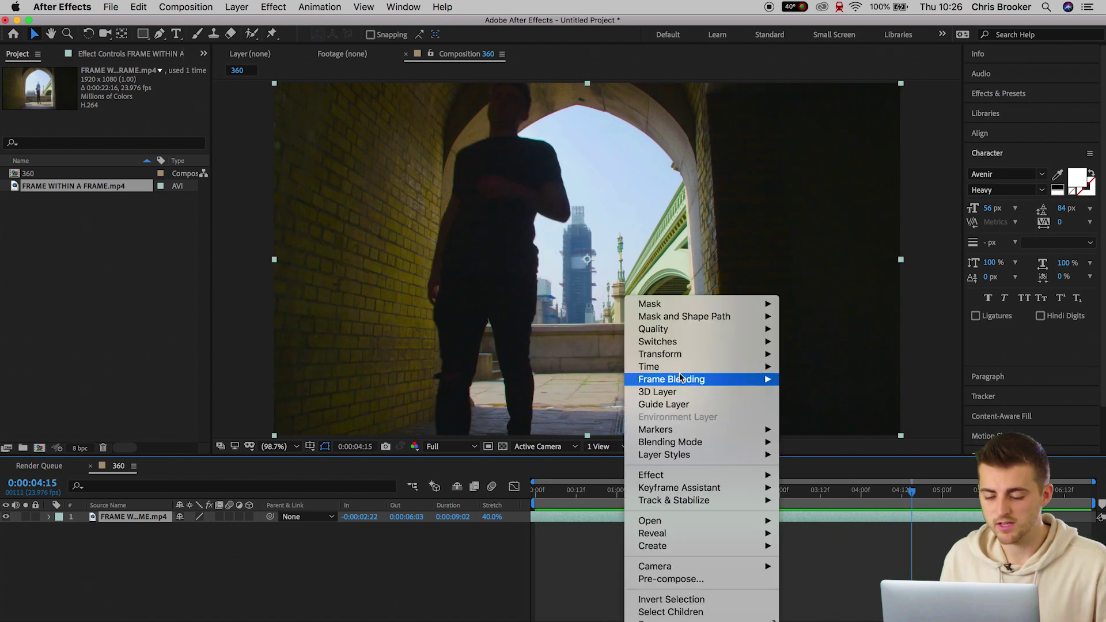
pyautogui.moveTo(681, 369)
pyautogui.click(878, 393)
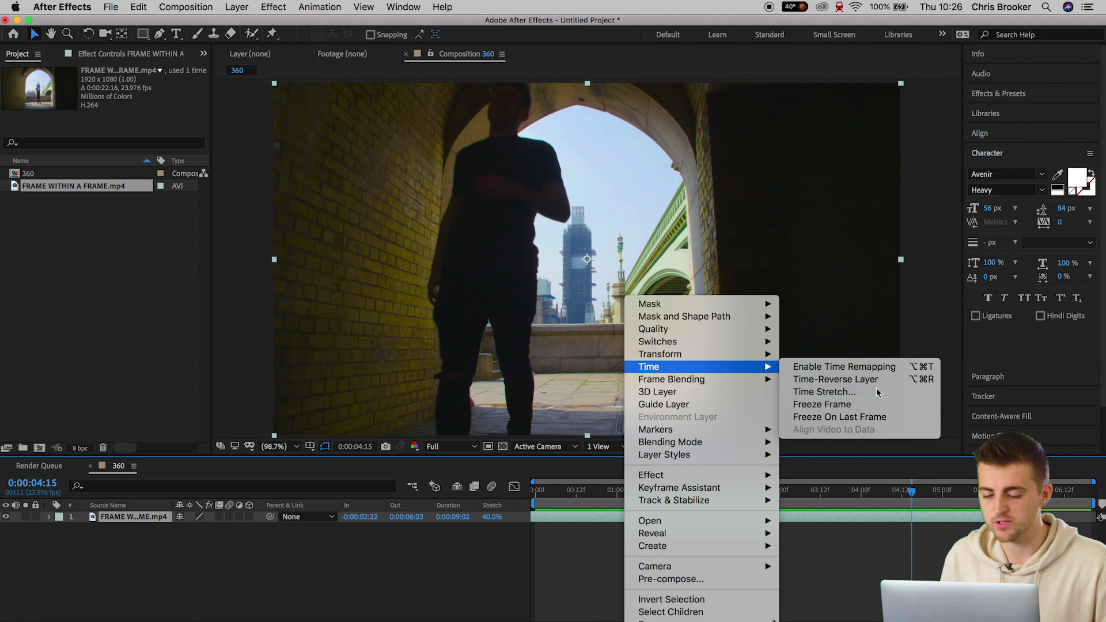
pyautogui.write('45')
pyautogui.press('Return')
pyautogui.press('space')
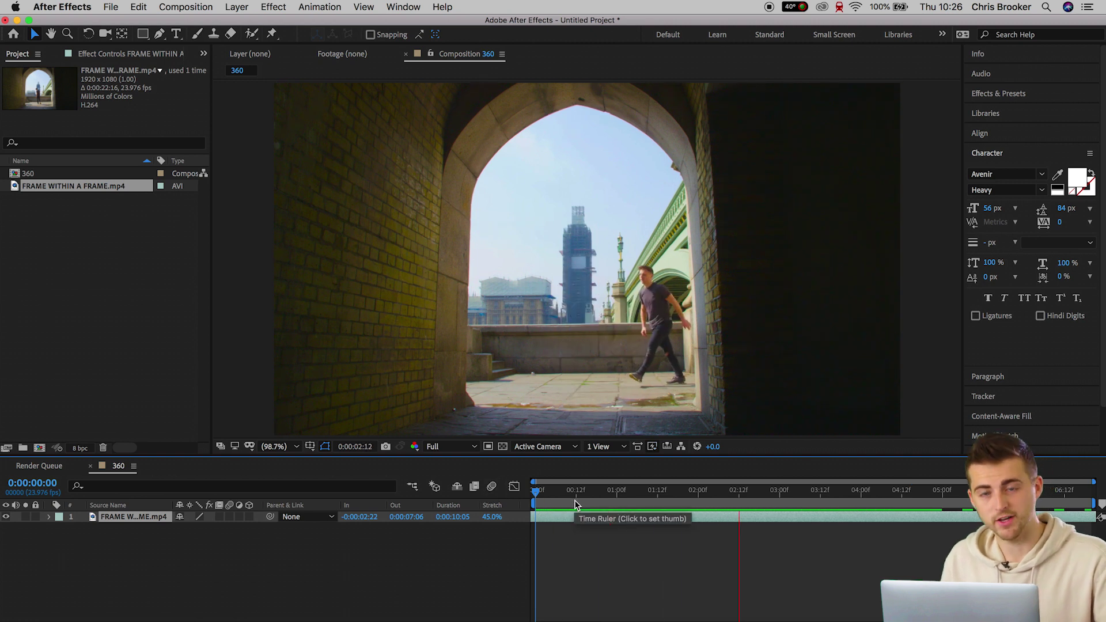
pyautogui.press('space')
pyautogui.moveTo(725, 498); pyautogui.dragTo(515, 506)
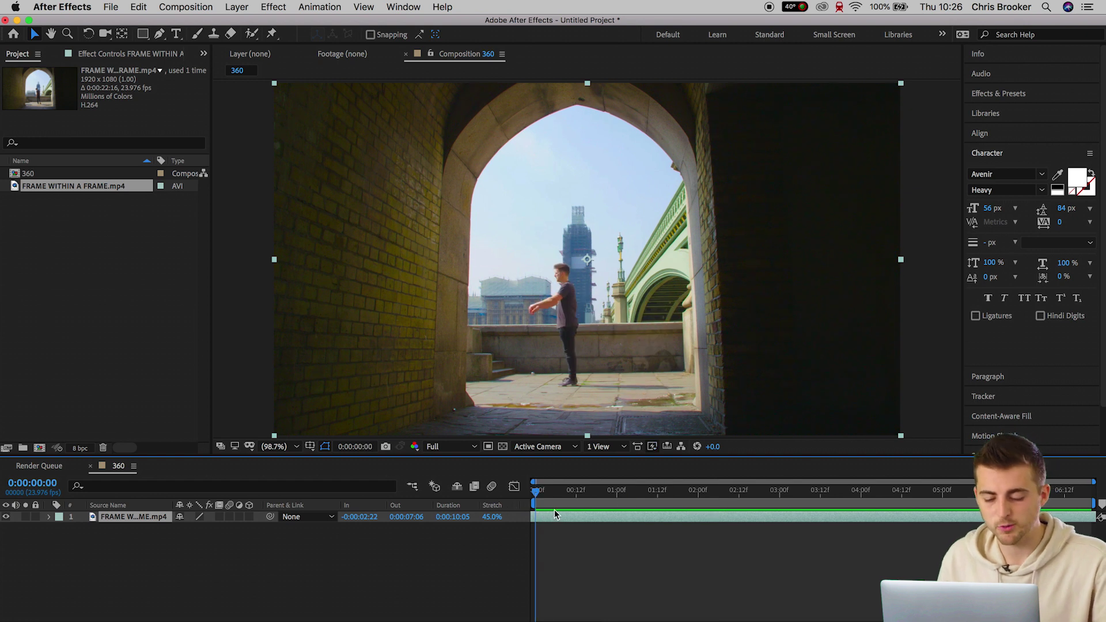
# Show the clip's Rotation property and set its first keyframe at 0:00:00:23, as the backflip begins
pyautogui.press('r')
pyautogui.moveTo(556, 495); pyautogui.dragTo(614, 497)
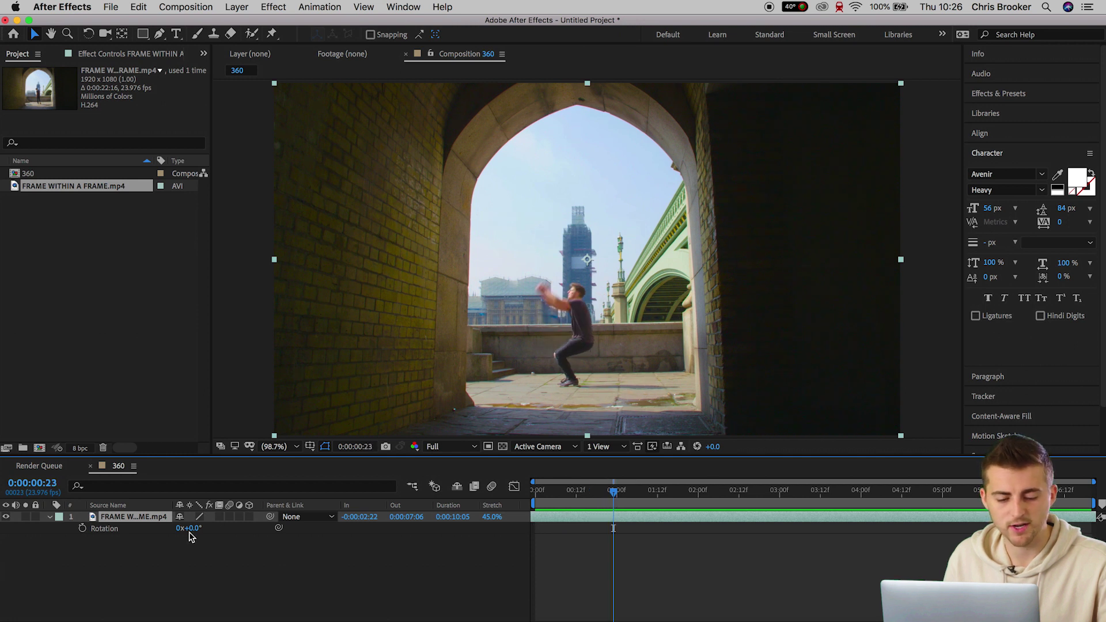
pyautogui.click(83, 528)
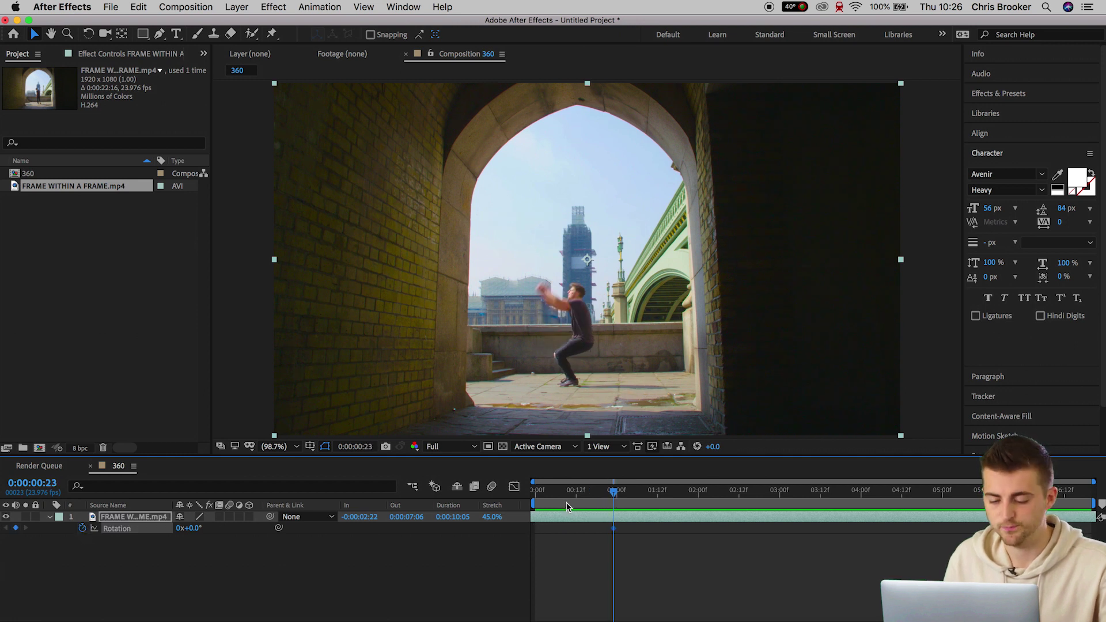
# Keyframe the clip's rotation to 1x+0.0° at 0:00:01:20, on the landing, and preview the spin
pyautogui.moveTo(609, 499); pyautogui.dragTo(689, 494)
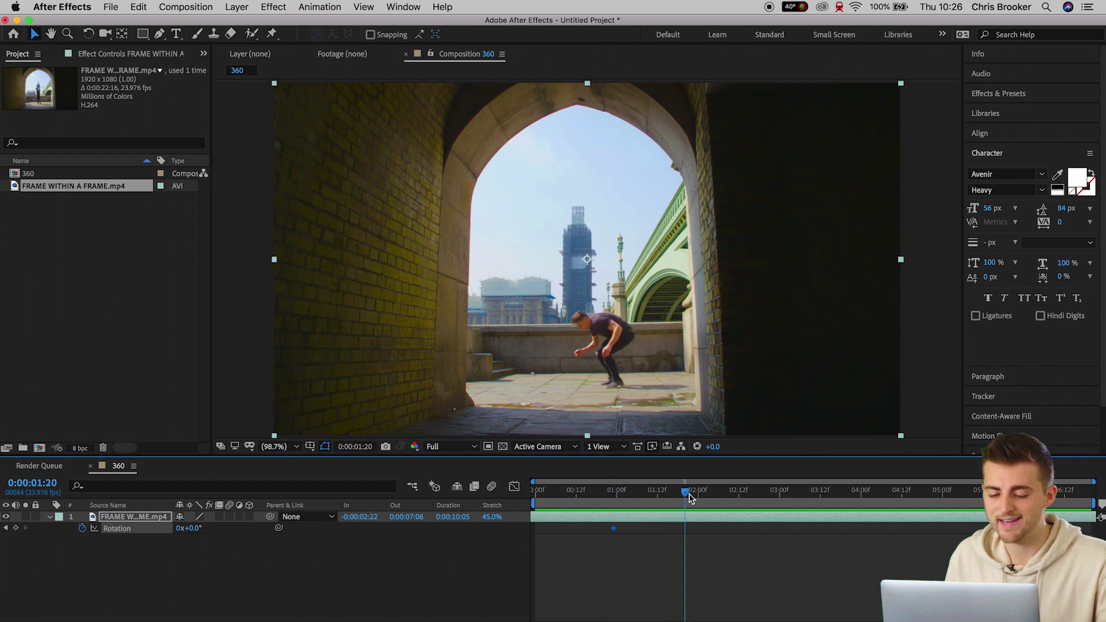
pyautogui.moveTo(199, 528); pyautogui.dragTo(169, 529)
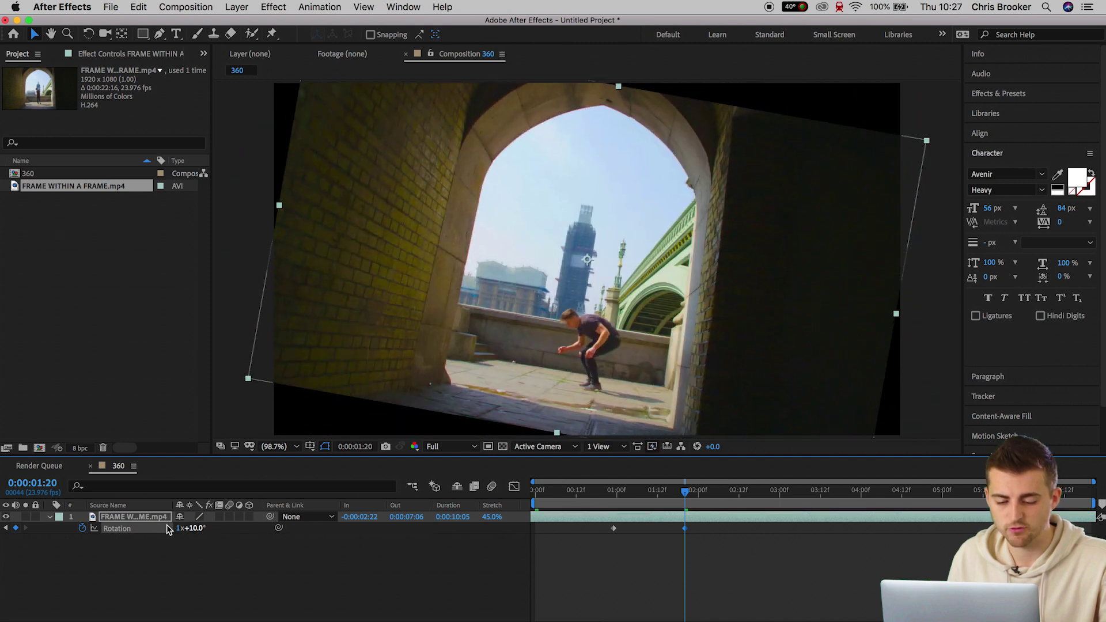
pyautogui.click(196, 529)
pyautogui.write('0')
pyautogui.press('Return')
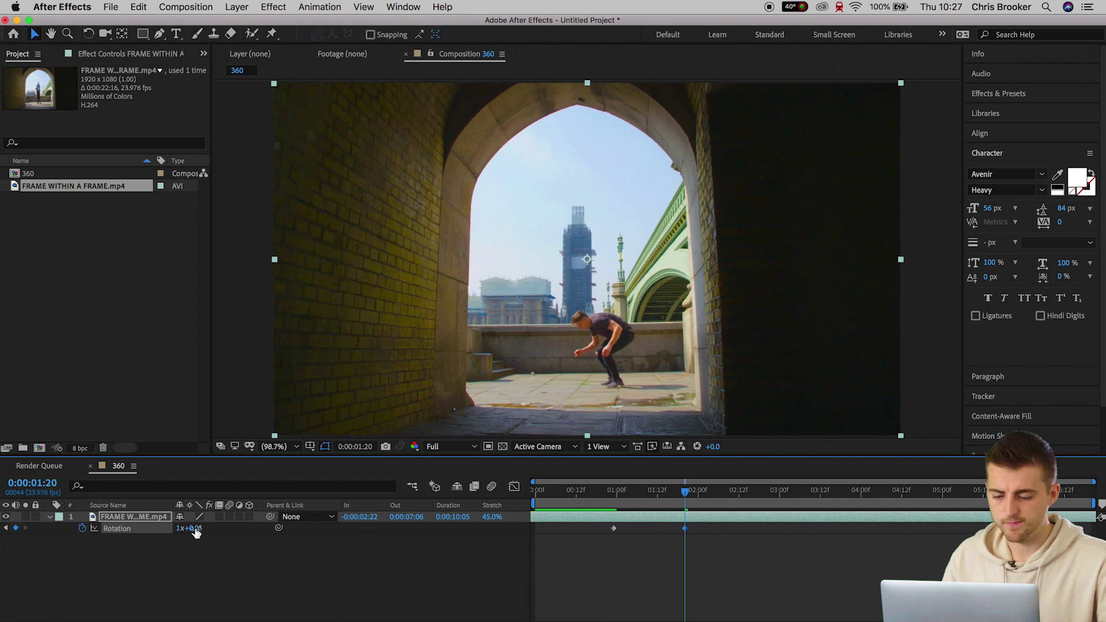
pyautogui.moveTo(689, 489); pyautogui.dragTo(615, 489)
pyautogui.press('space')
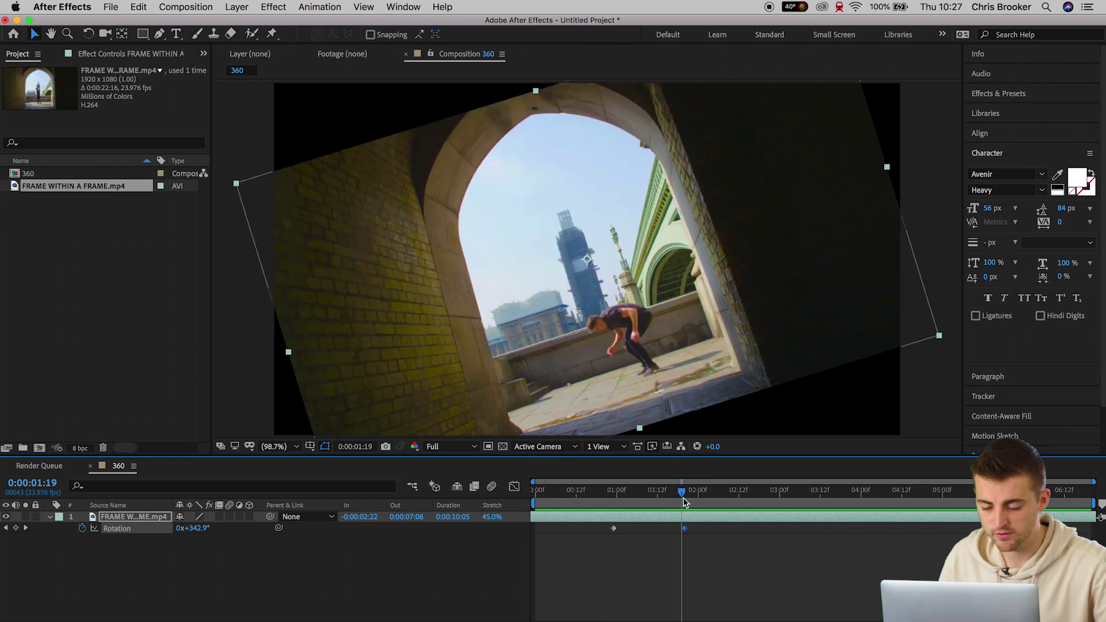
# Change the rotation keyframe at 0:00:01:20 to -1x+0.0° and preview the reversed spin
pyautogui.moveTo(680, 501); pyautogui.dragTo(683, 501)
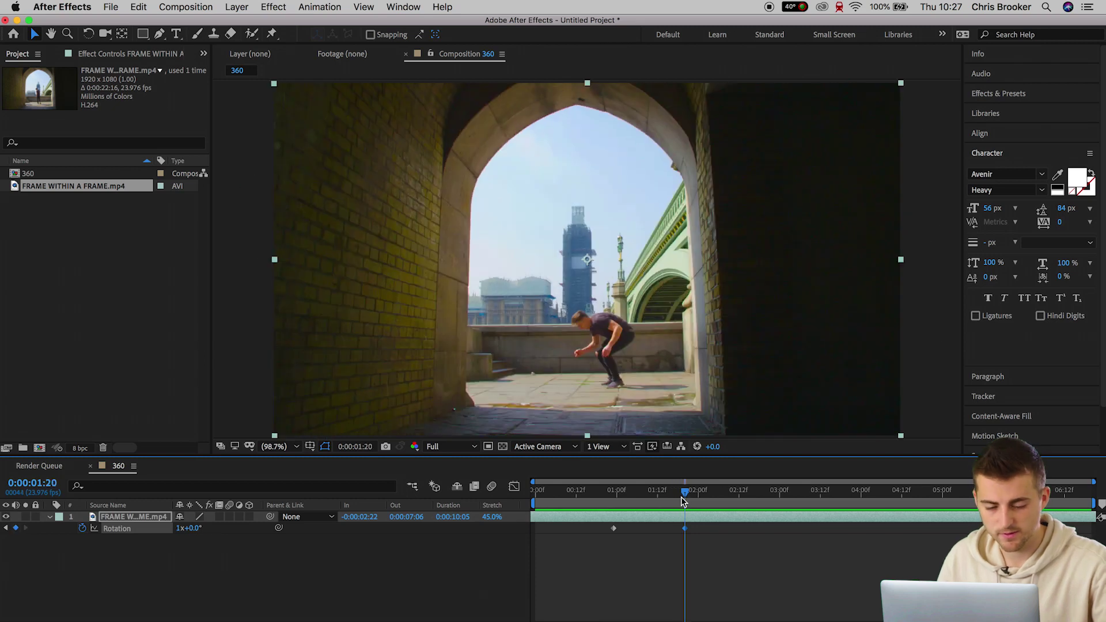
pyautogui.click(179, 529)
pyautogui.write('-1')
pyautogui.press('Return')
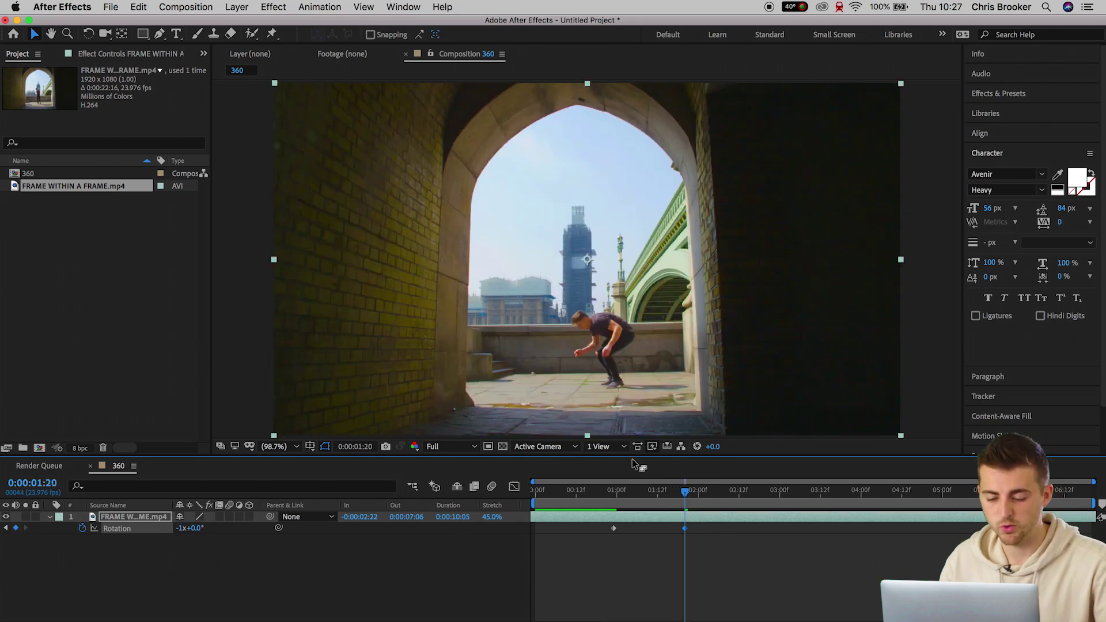
pyautogui.click(617, 493)
pyautogui.press('space')
pyautogui.press('space')
# Scale the clip up to 147% while viewing the rotated frame at 0:00:01:05
pyautogui.moveTo(617, 495)
pyautogui.mouseDown()
pyautogui.moveTo(687, 497)
pyautogui.moveTo(617, 496)
pyautogui.mouseUp()
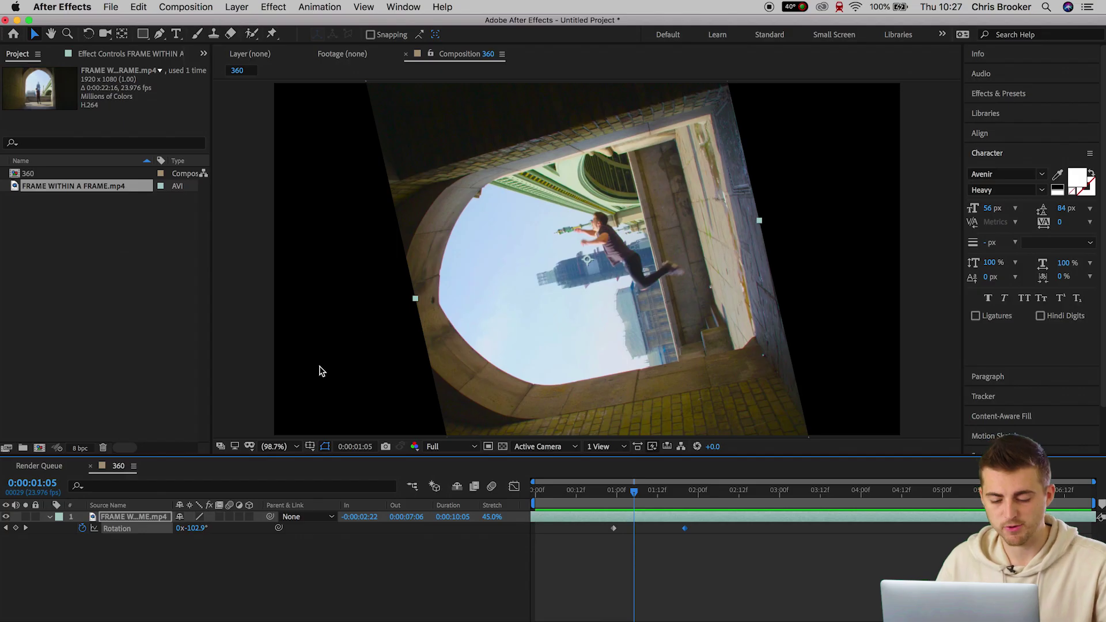
pyautogui.press('s')
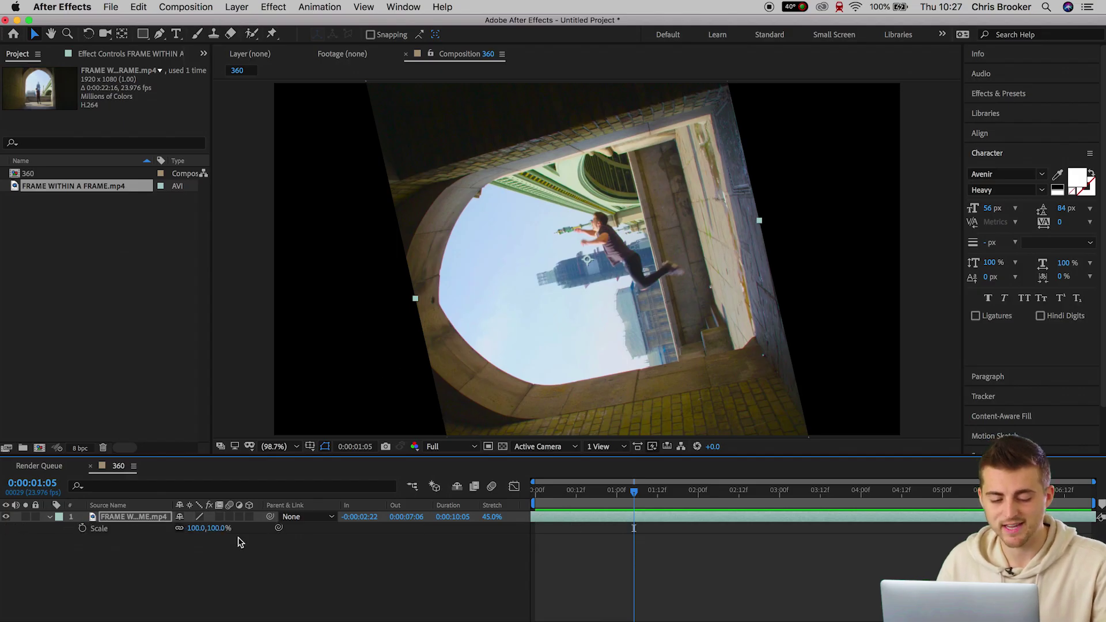
pyautogui.moveTo(191, 531); pyautogui.dragTo(218, 527)
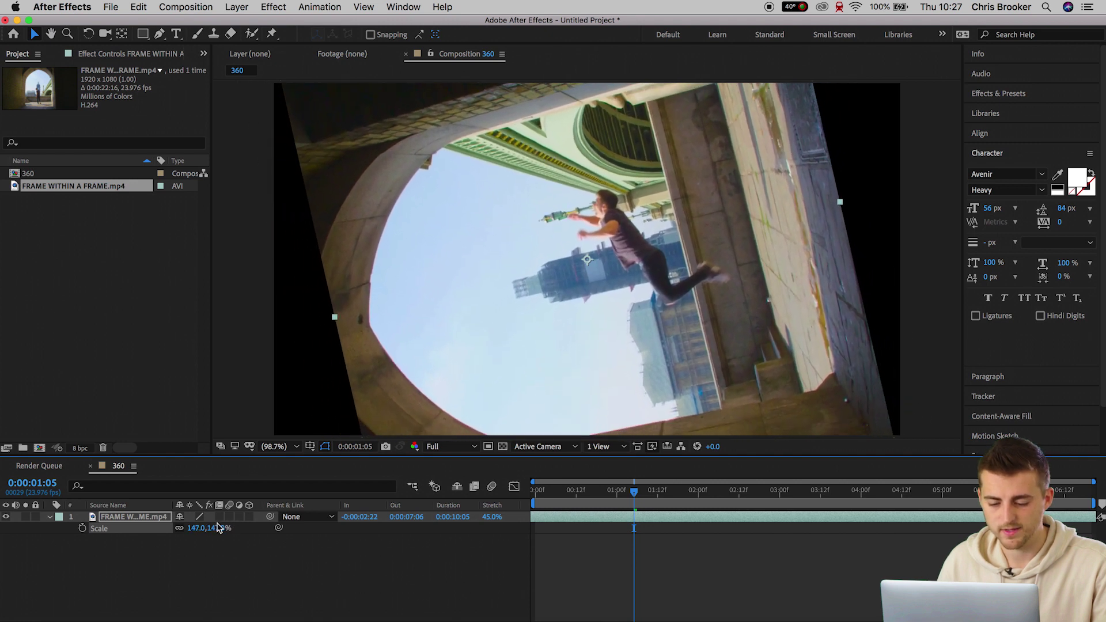
# Show all the clip's transform properties and add a Position keyframe of 960, 304 at 0:00:00:23
pyautogui.click(50, 518)
pyautogui.click(50, 518)
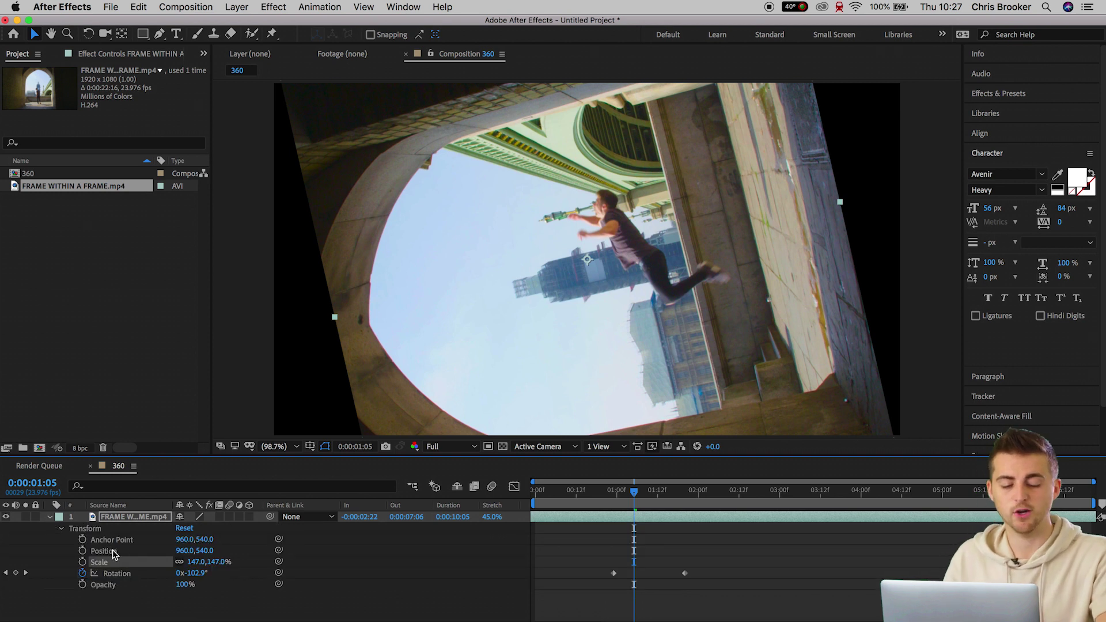
pyautogui.moveTo(634, 503); pyautogui.dragTo(614, 499)
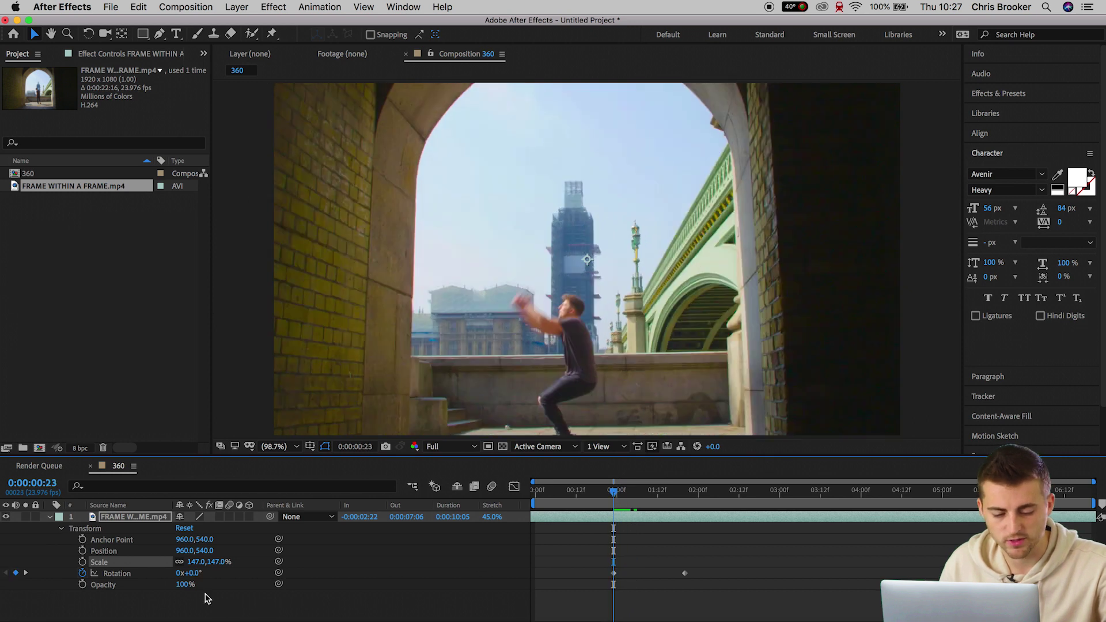
pyautogui.click(133, 576)
pyautogui.click(588, 575)
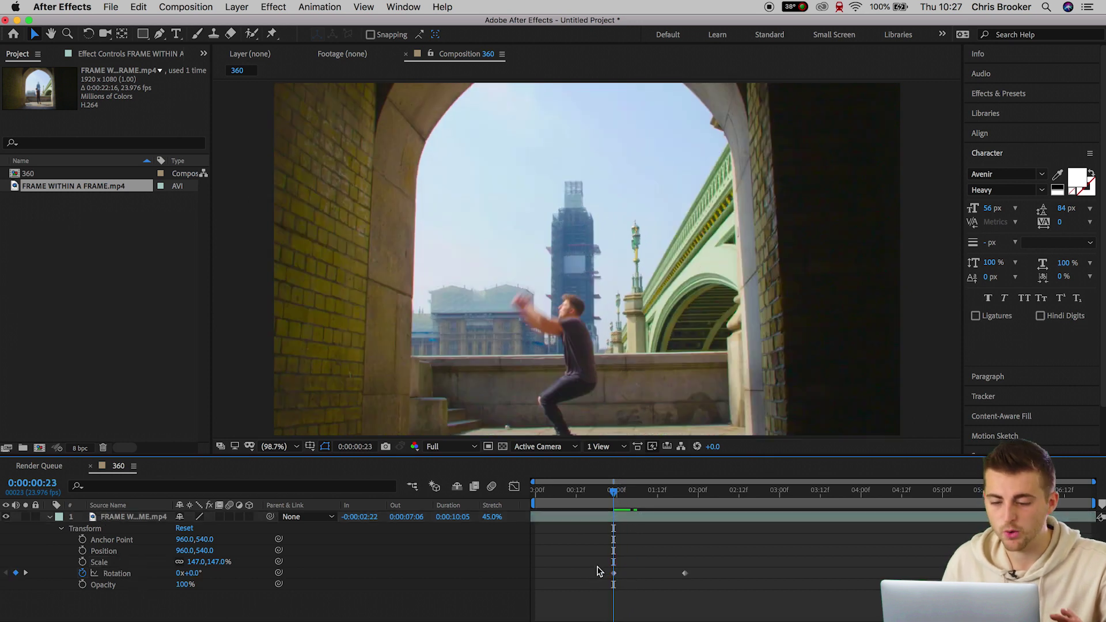
pyautogui.click(83, 550)
pyautogui.moveTo(206, 551); pyautogui.dragTo(23, 576)
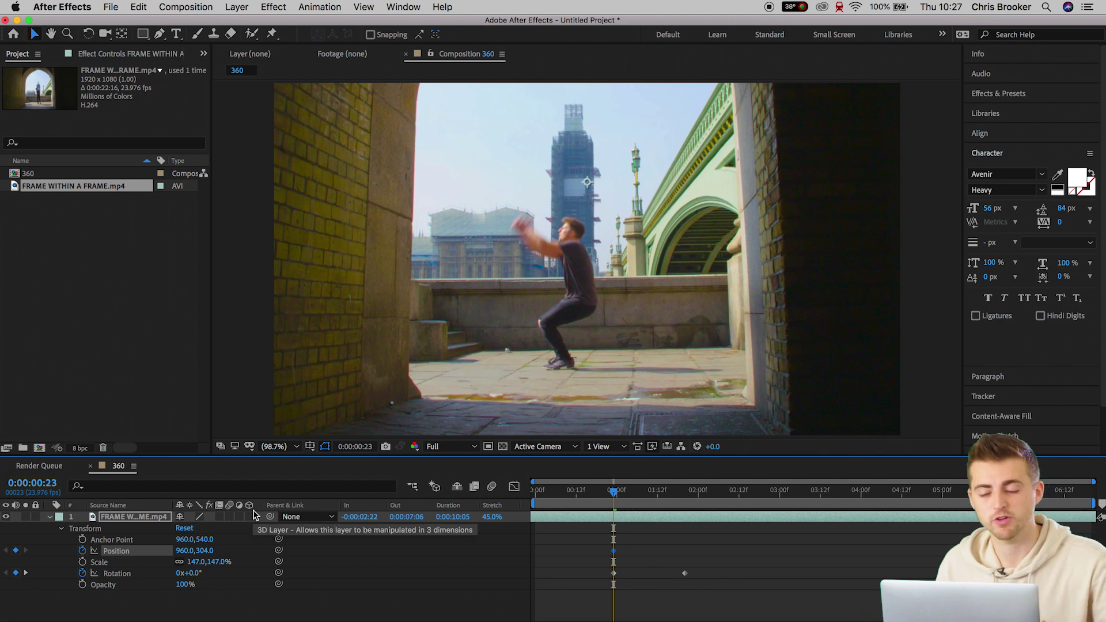
# Overlay the Proportional Grid on the composition view and go to the frame at 0:00:01:00
pyautogui.click(311, 448)
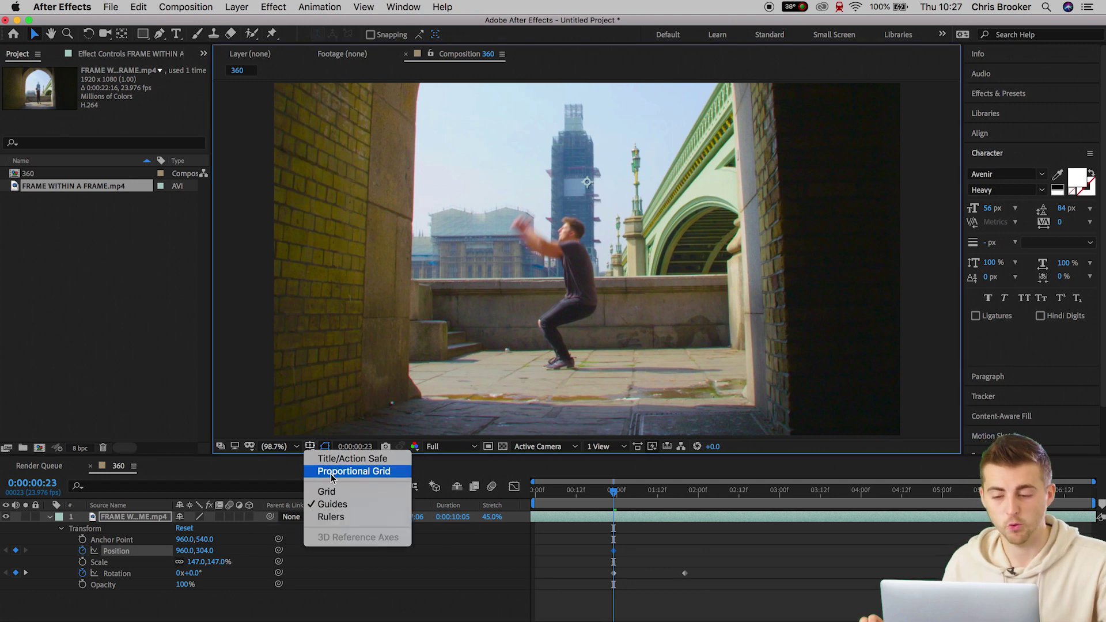
pyautogui.click(354, 472)
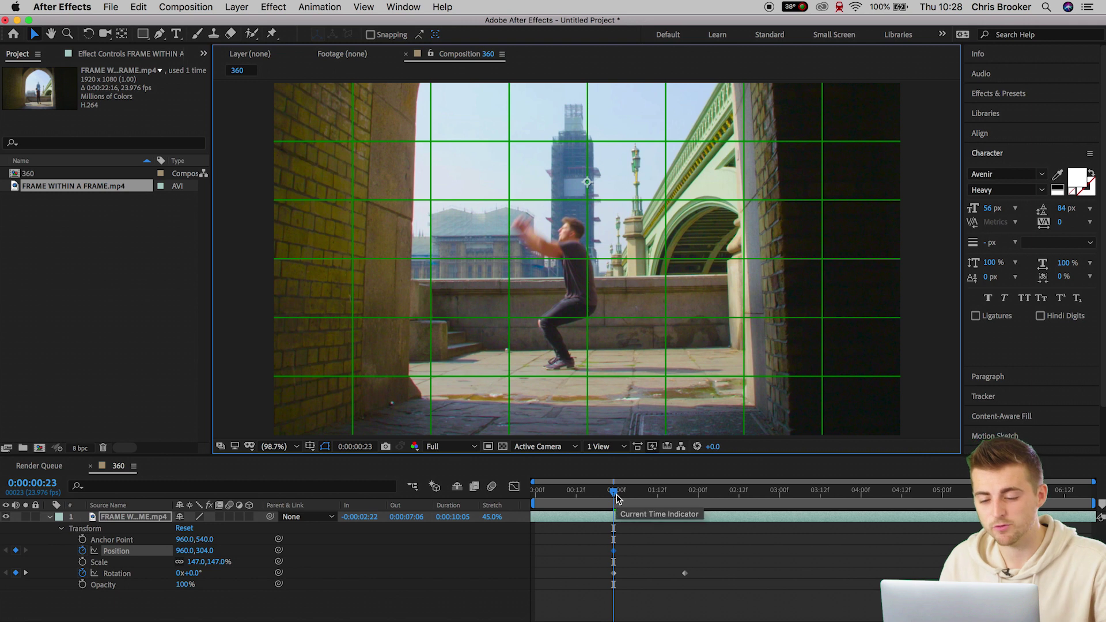
pyautogui.moveTo(617, 494); pyautogui.dragTo(620, 496)
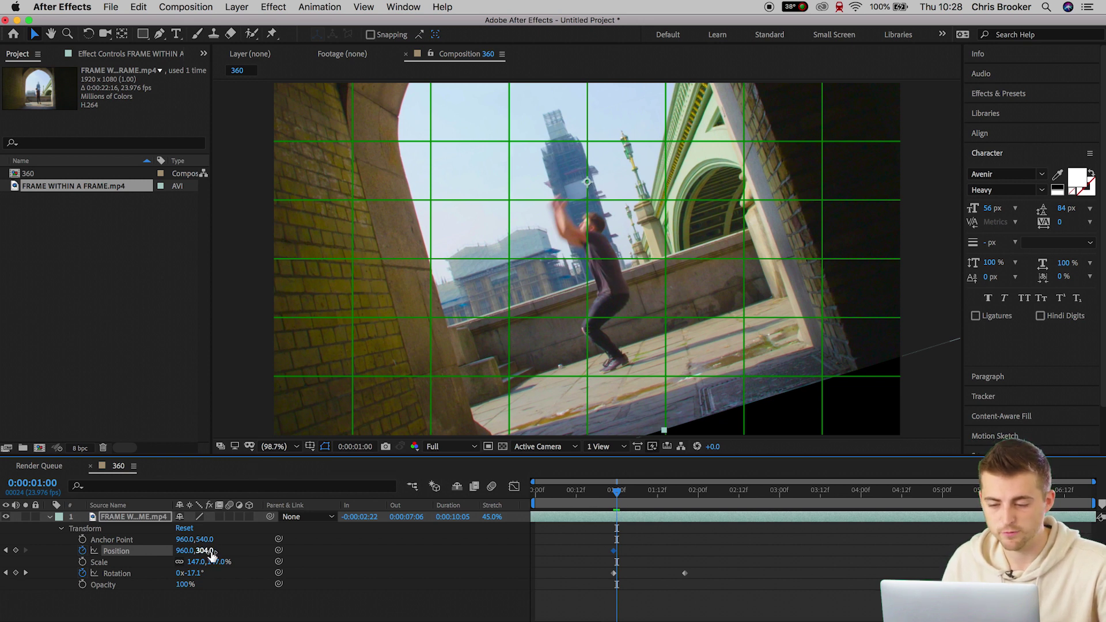
# Set the clip's Anchor Point to 960, 746 so the spin pivots around the jumper's body, checking it at 0:00:00:23
pyautogui.moveTo(206, 540); pyautogui.dragTo(537, 593)
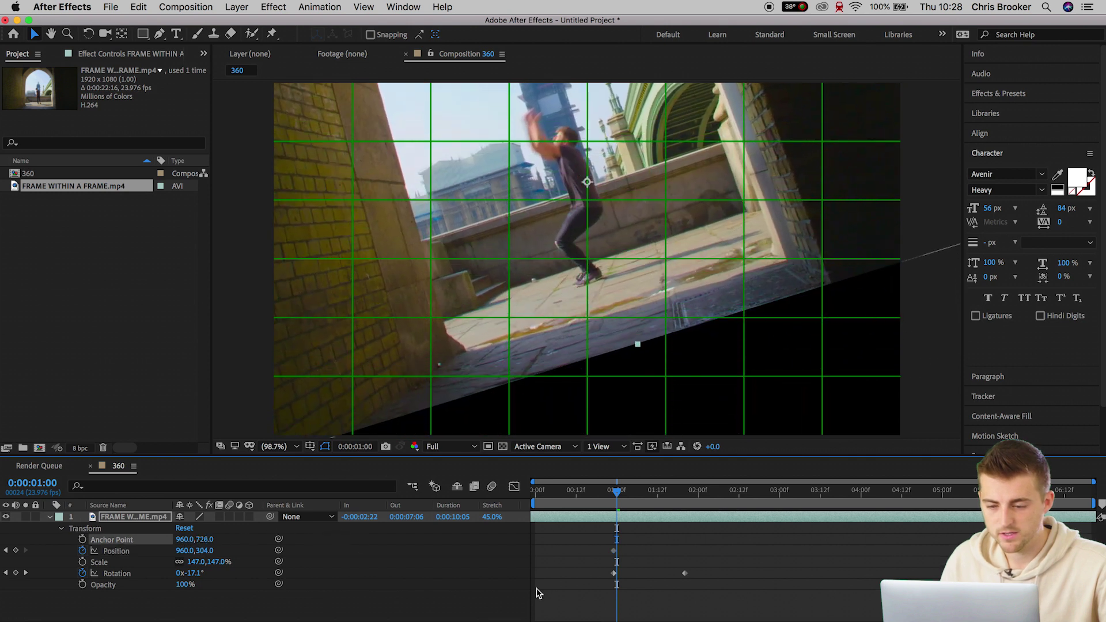
pyautogui.moveTo(617, 495); pyautogui.dragTo(614, 495)
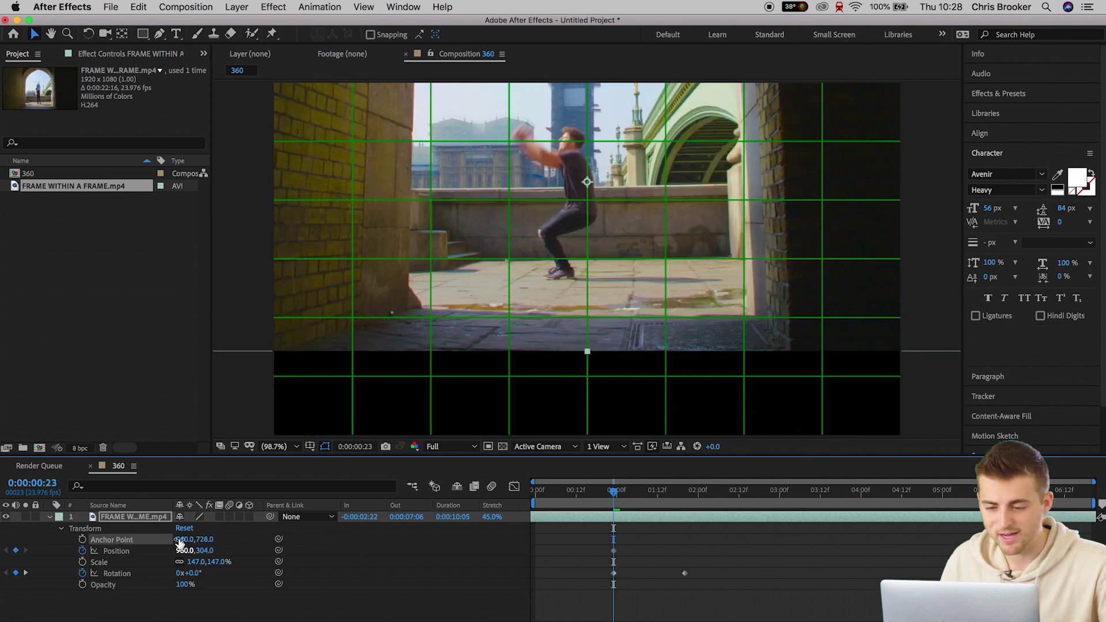
pyautogui.moveTo(206, 539); pyautogui.dragTo(218, 540)
pyautogui.moveTo(615, 499)
pyautogui.mouseDown()
pyautogui.moveTo(696, 500)
pyautogui.moveTo(613, 498)
pyautogui.mouseUp()
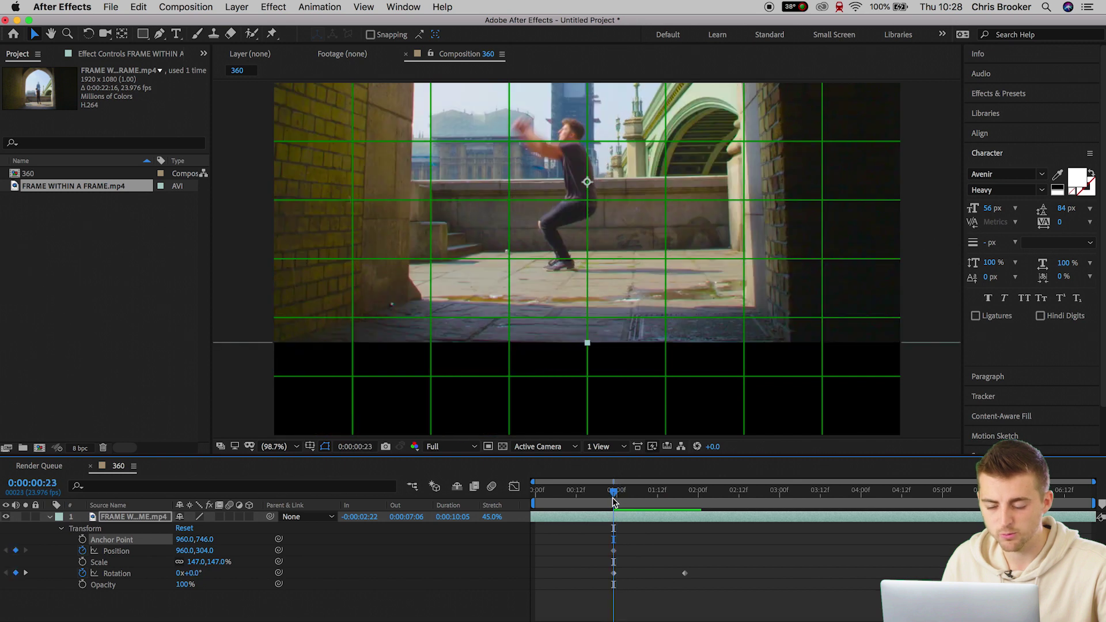
# Set the clip's Position to 960, 570 at 0:00:00:23 and keyframe it at 1101, 570 at 0:00:01:05
pyautogui.click(615, 562)
pyautogui.moveTo(207, 551); pyautogui.dragTo(385, 551)
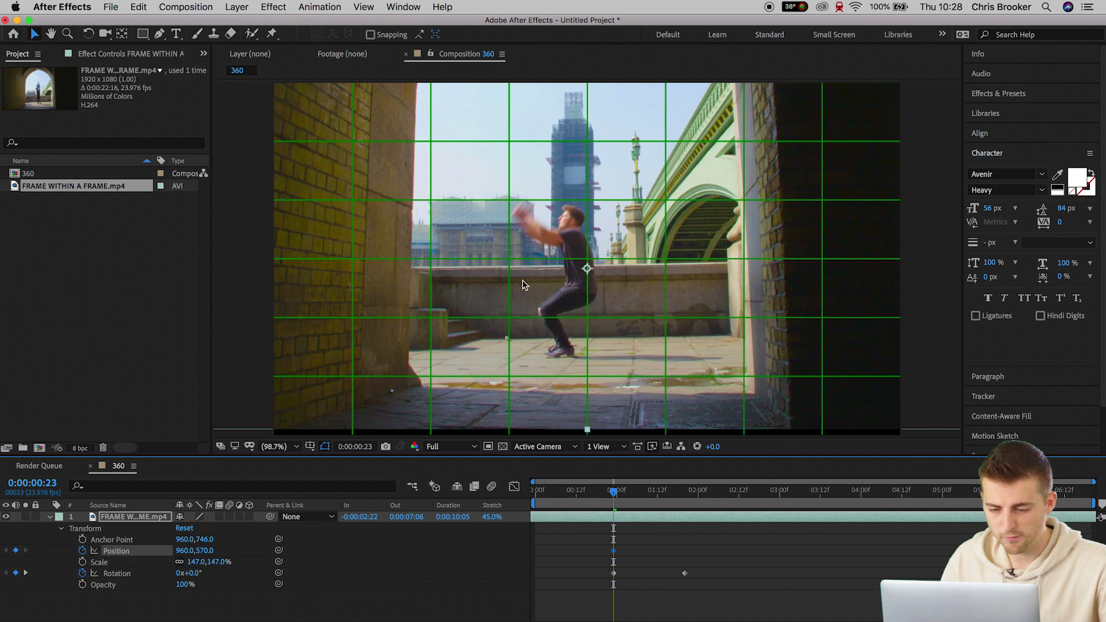
pyautogui.moveTo(618, 499); pyautogui.dragTo(634, 502)
pyautogui.moveTo(219, 551); pyautogui.dragTo(300, 549)
# Keyframe the clip's Position at 933, 390 at 0:00:01:11 to keep the upside-down jumper centred
pyautogui.moveTo(630, 503); pyautogui.dragTo(658, 500)
pyautogui.moveTo(187, 551); pyautogui.dragTo(112, 564)
pyautogui.moveTo(205, 551); pyautogui.dragTo(116, 552)
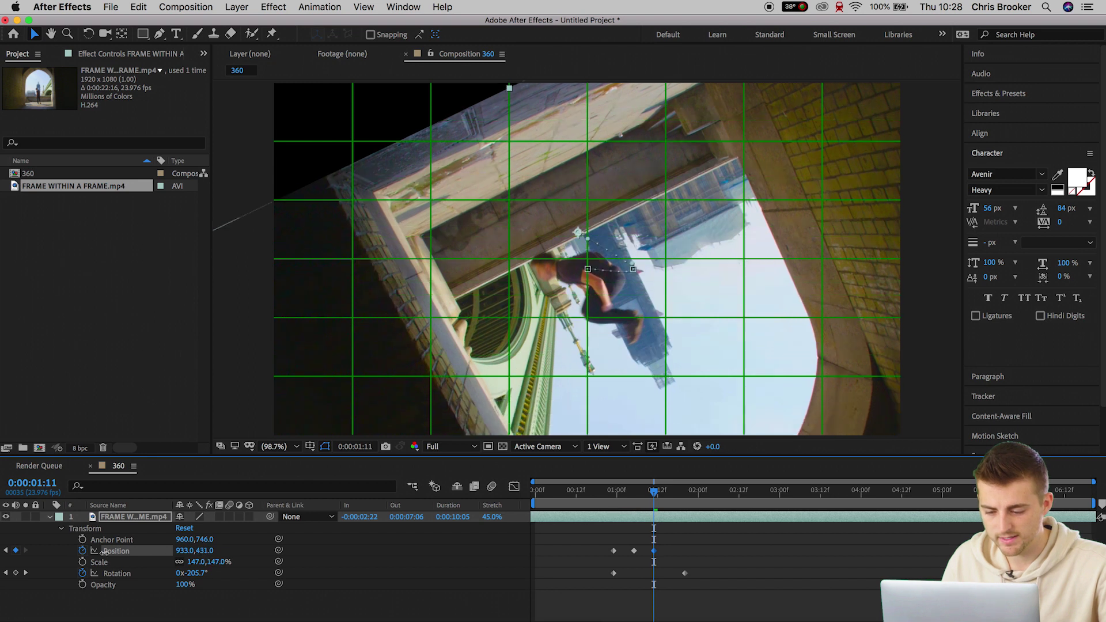
# Keyframe the clip's Position at 933, 563 on the landing, at about 0:00:01:21, and preview the flip
pyautogui.moveTo(651, 501); pyautogui.dragTo(690, 503)
pyautogui.moveTo(211, 551); pyautogui.dragTo(321, 551)
pyautogui.moveTo(677, 497)
pyautogui.mouseDown()
pyautogui.moveTo(603, 496)
pyautogui.moveTo(686, 507)
pyautogui.mouseUp()
pyautogui.press('space')
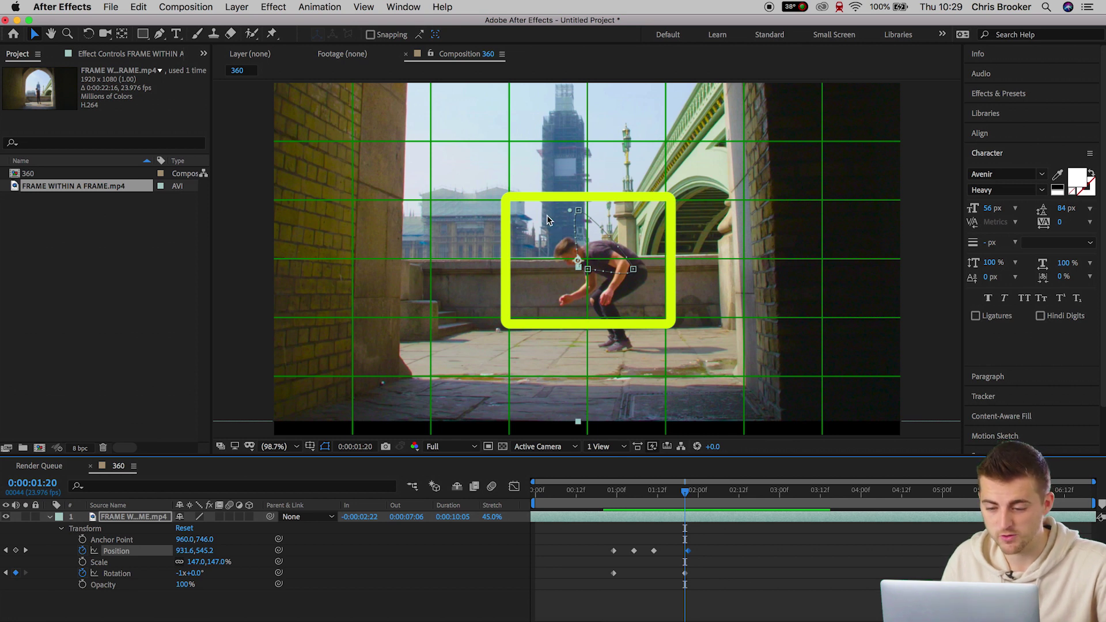
# Add a Position keyframe of 1054.5, 426.6 at 0:00:01:07 and preview the centred movement
pyautogui.moveTo(605, 494); pyautogui.dragTo(643, 494)
pyautogui.moveTo(212, 551); pyautogui.dragTo(154, 562)
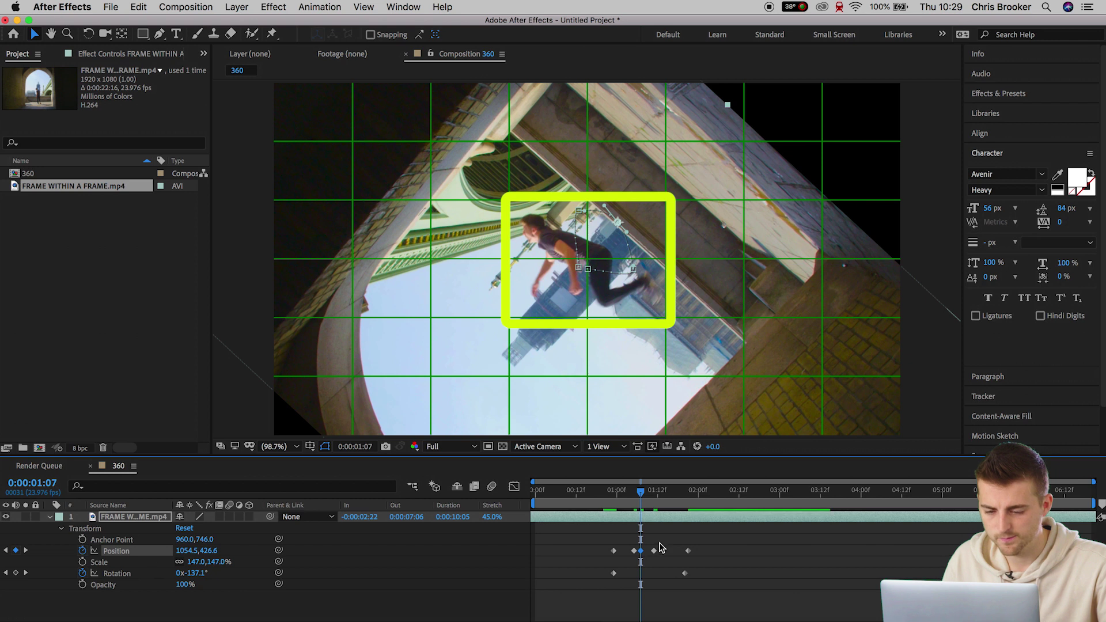
pyautogui.moveTo(644, 504); pyautogui.dragTo(659, 505)
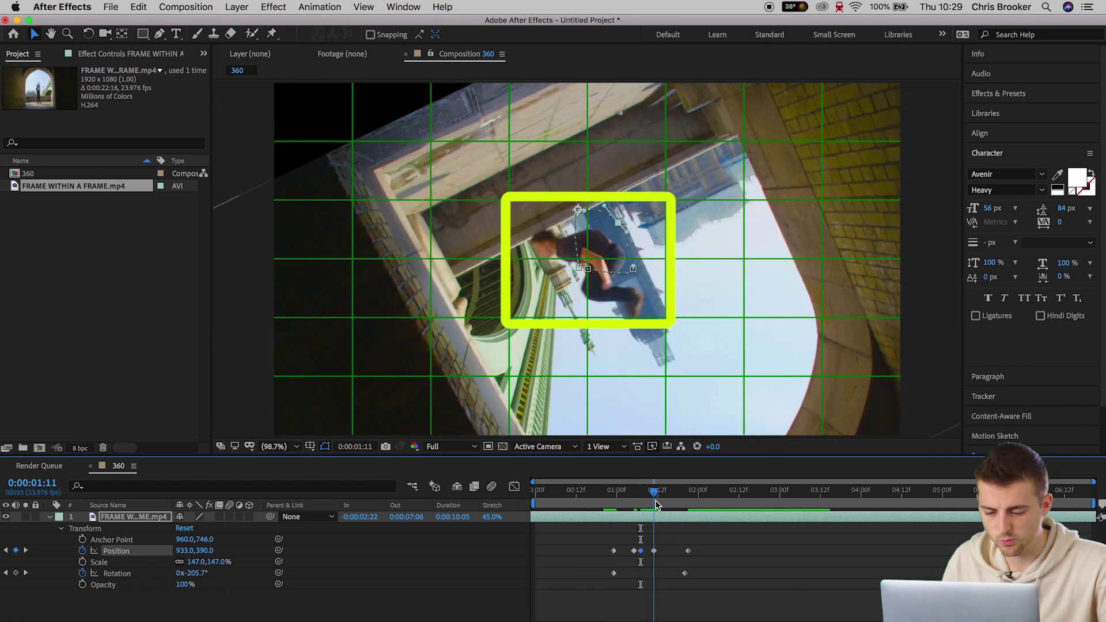
pyautogui.press('space')
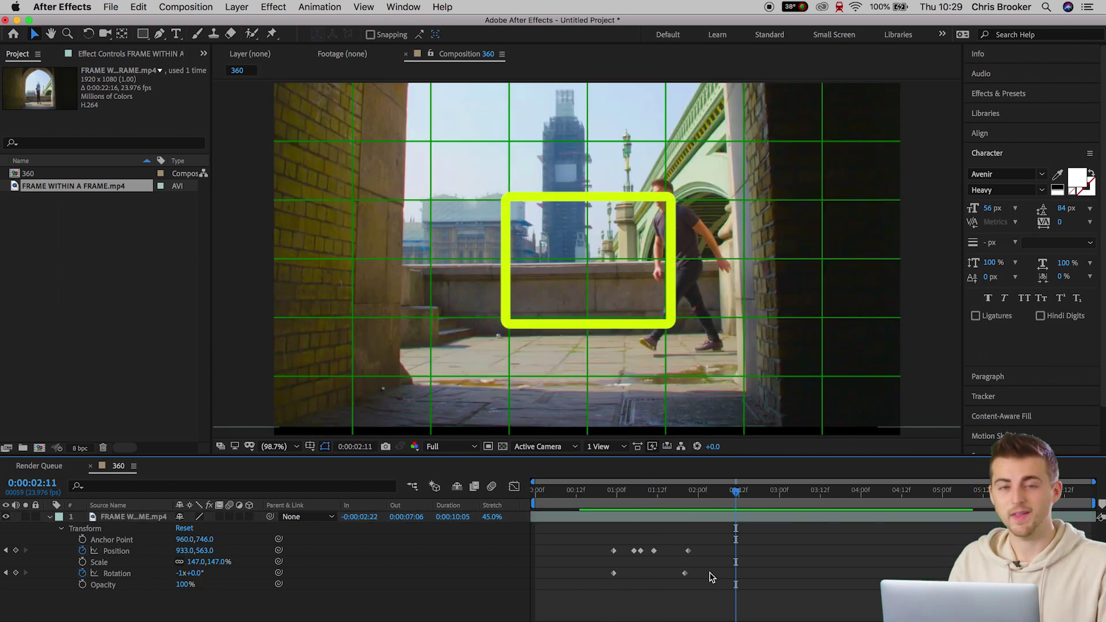
# Apply Easy Ease to all the Position and Rotation keyframes and preview the smoothed flip
pyautogui.click(603, 507)
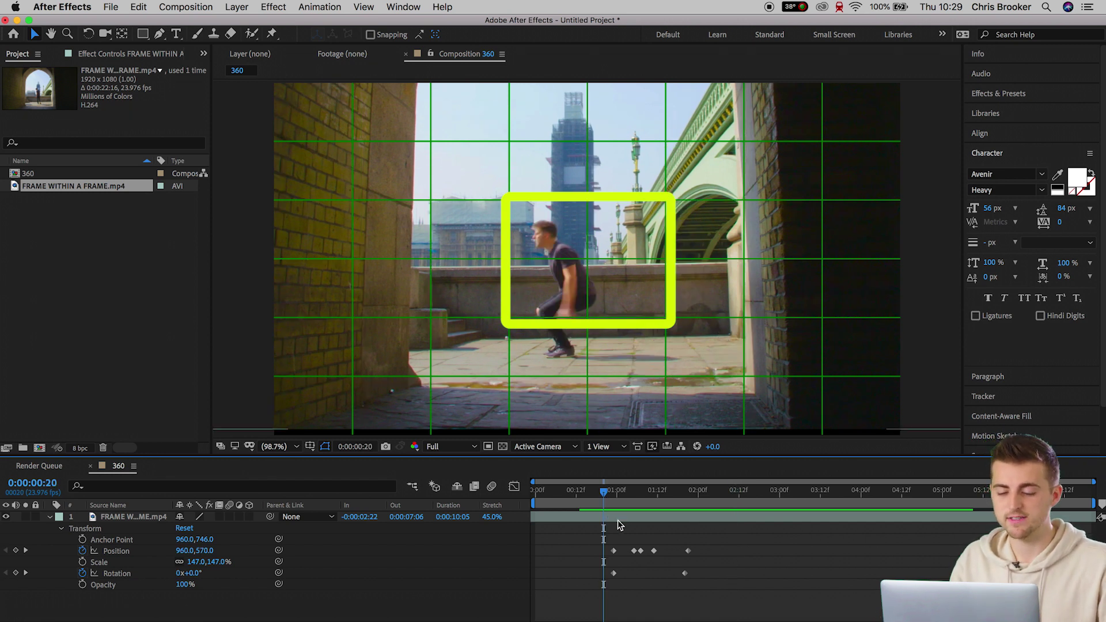
pyautogui.moveTo(586, 535); pyautogui.dragTo(729, 605)
pyautogui.rightClick(614, 553)
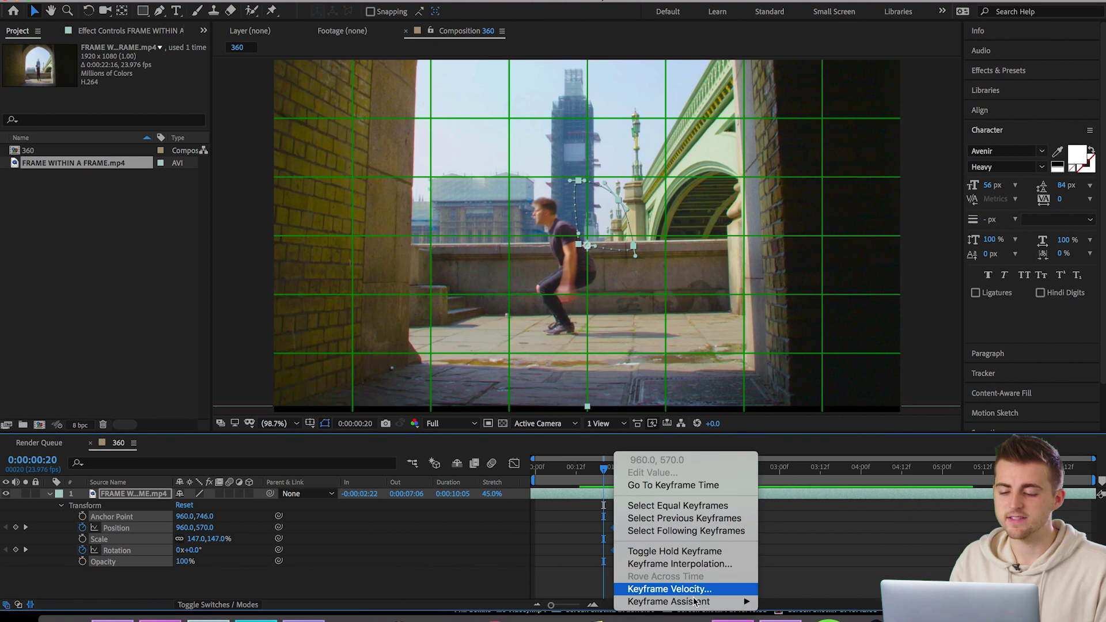
pyautogui.moveTo(696, 621)
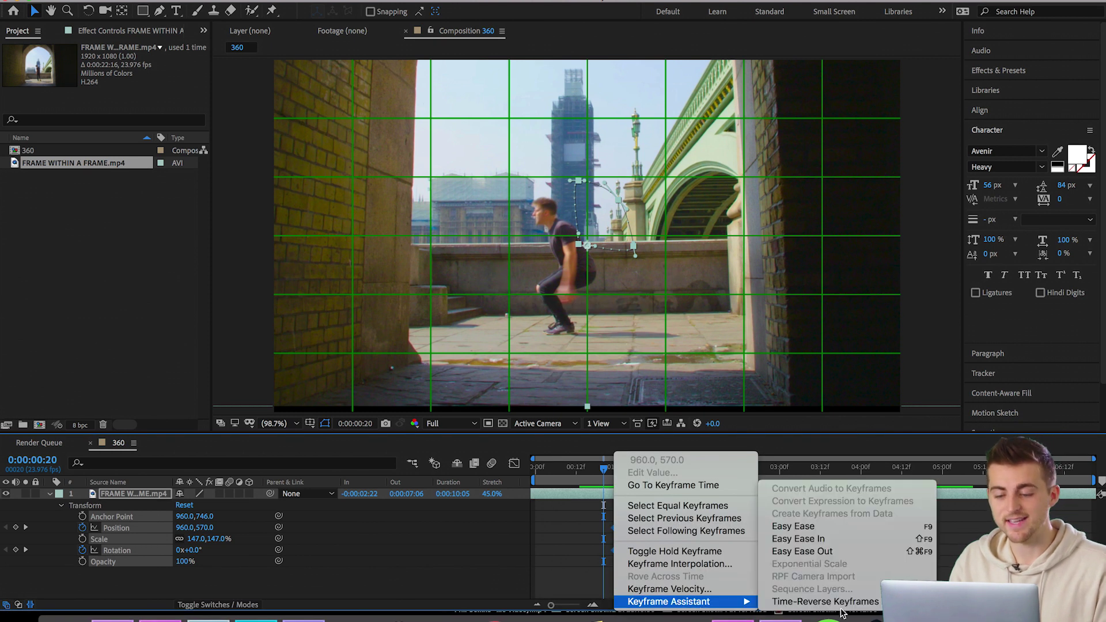
pyautogui.click(821, 527)
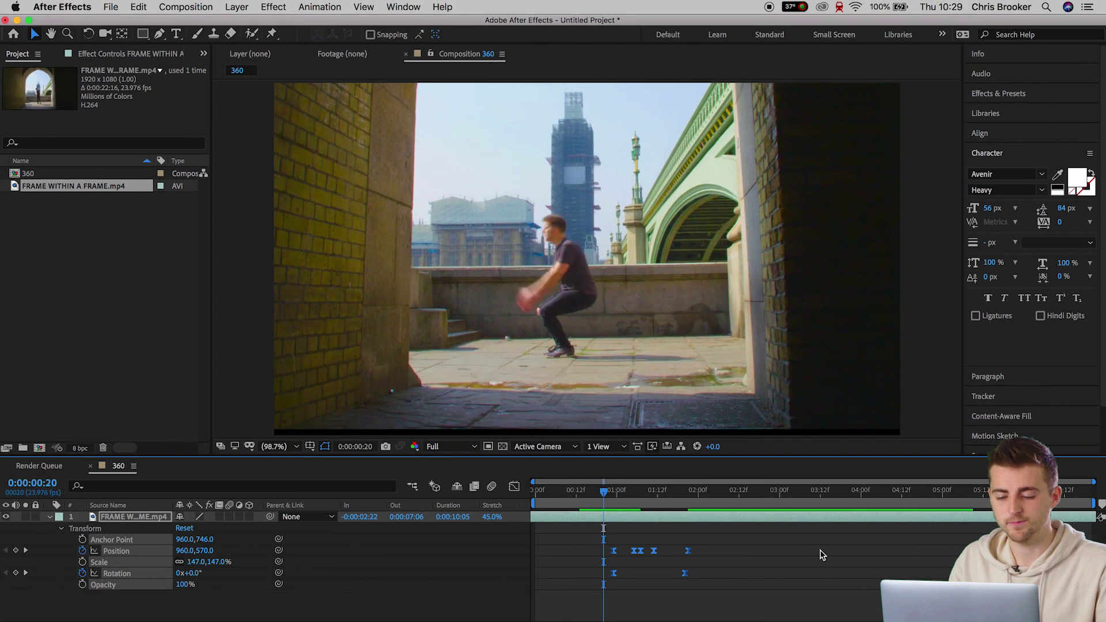
pyautogui.press('space')
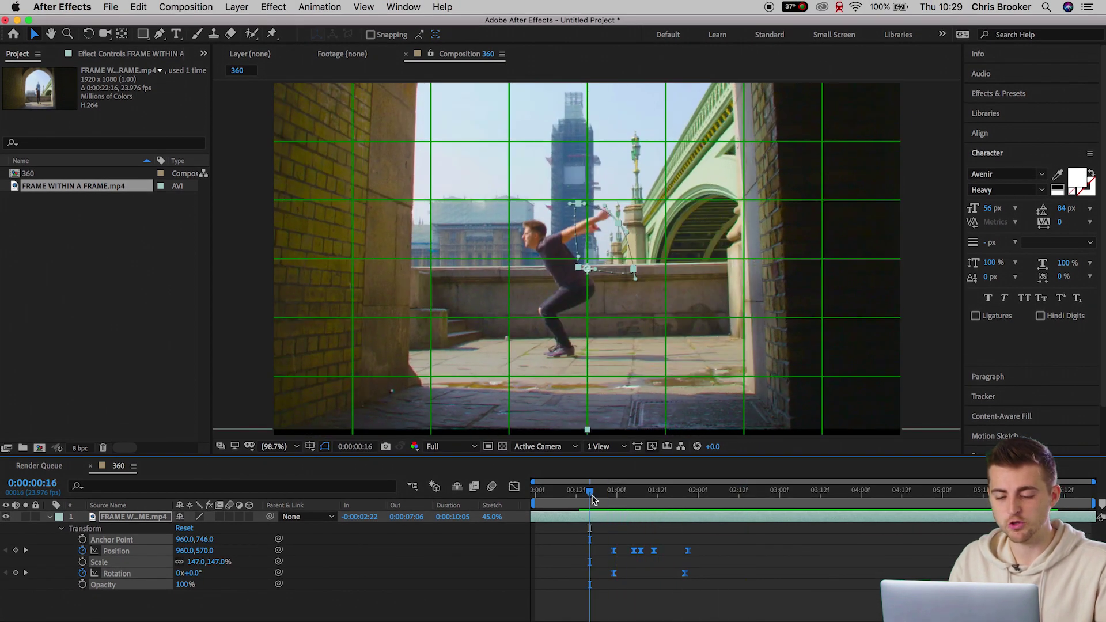
pyautogui.press('space')
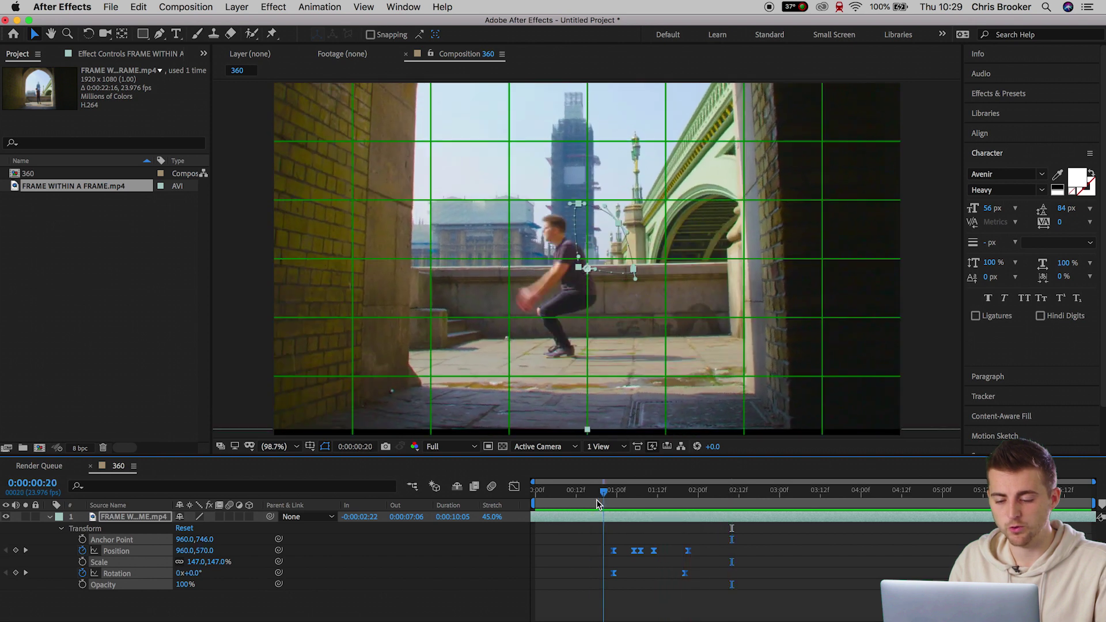
# Move the first Position and Rotation keyframes earlier, to about 0:00:00:17, and the last ones later, to just past 0:00:02:00
pyautogui.moveTo(599, 537); pyautogui.dragTo(595, 578)
pyautogui.moveTo(678, 545); pyautogui.dragTo(701, 574)
pyautogui.click(660, 594)
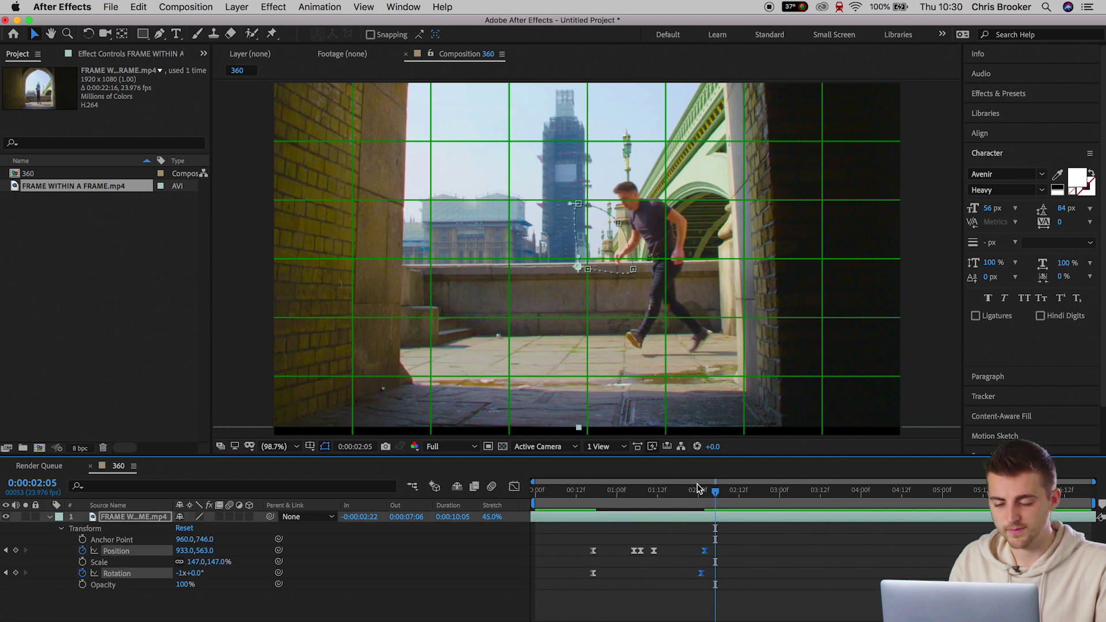
# Align the last Rotation keyframe with the last Position keyframe and preview the slower spin
pyautogui.click(698, 566)
pyautogui.click(702, 575)
pyautogui.moveTo(602, 493); pyautogui.dragTo(585, 496)
pyautogui.press('space')
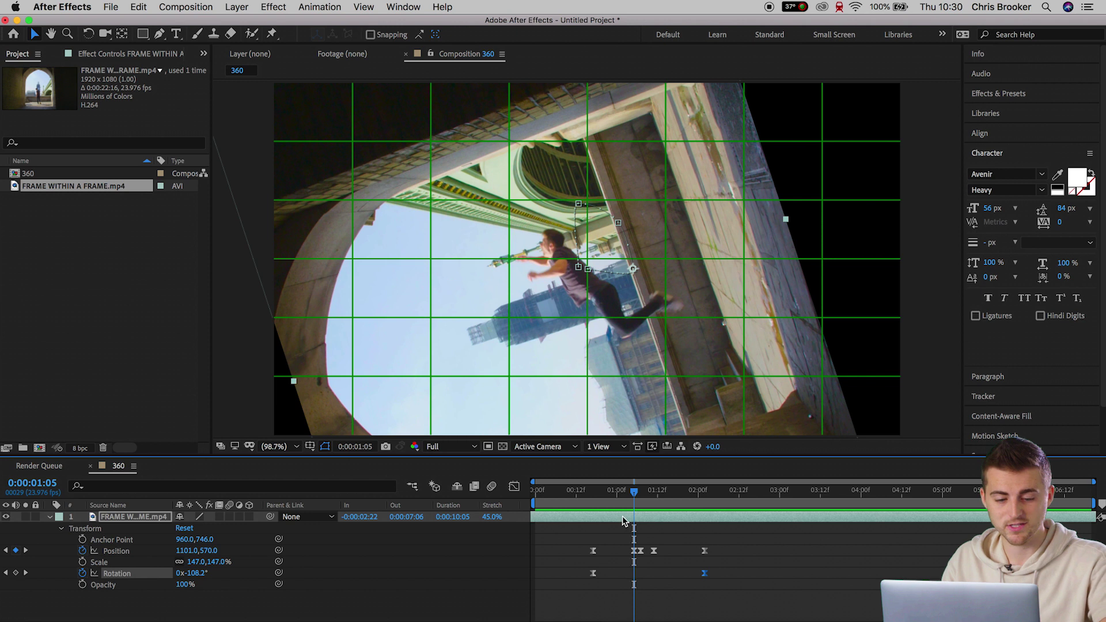
# Search the effects for "motion" and apply Motion Tile to the FRAME WITHIN A FRAME.mp4 layer
pyautogui.click(1012, 95)
pyautogui.click(1028, 110)
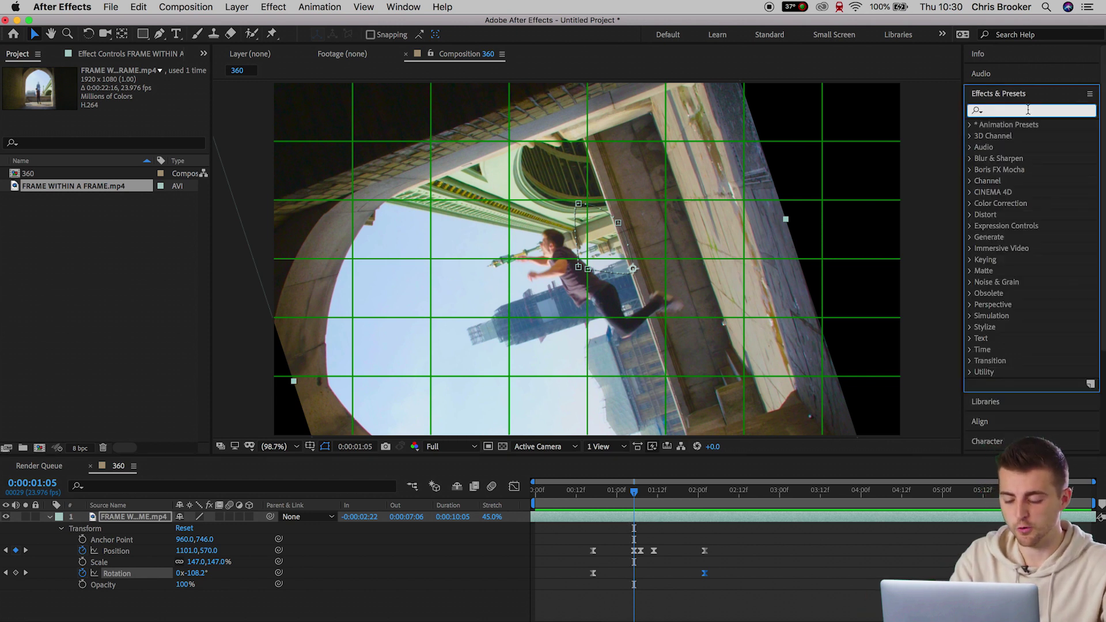
pyautogui.write('motion')
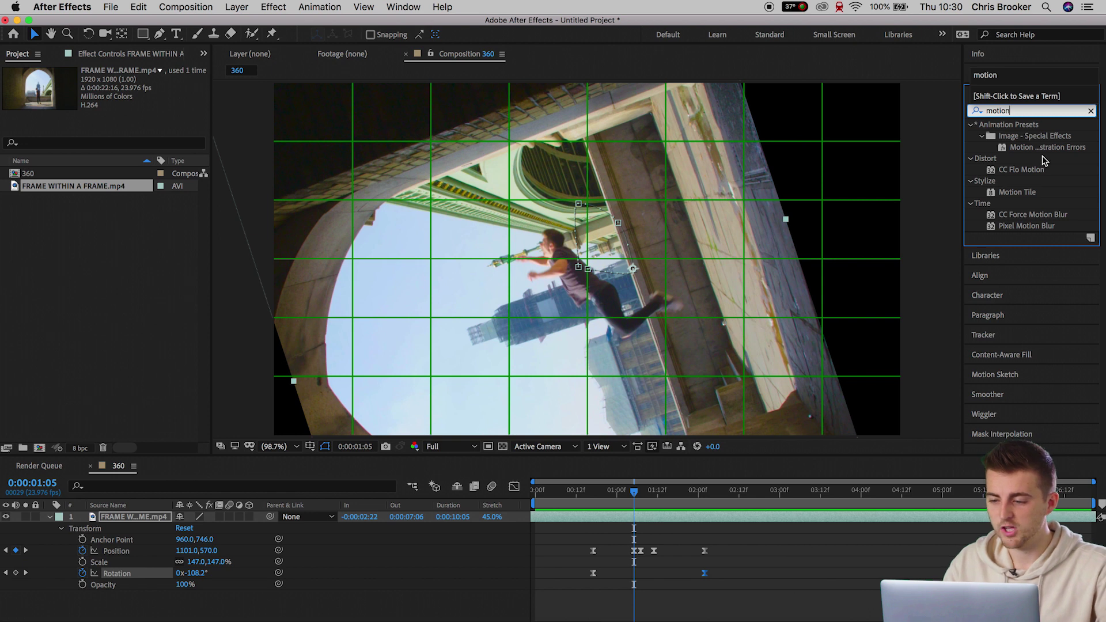
pyautogui.click(1010, 195)
pyautogui.moveTo(1016, 197); pyautogui.dragTo(760, 518)
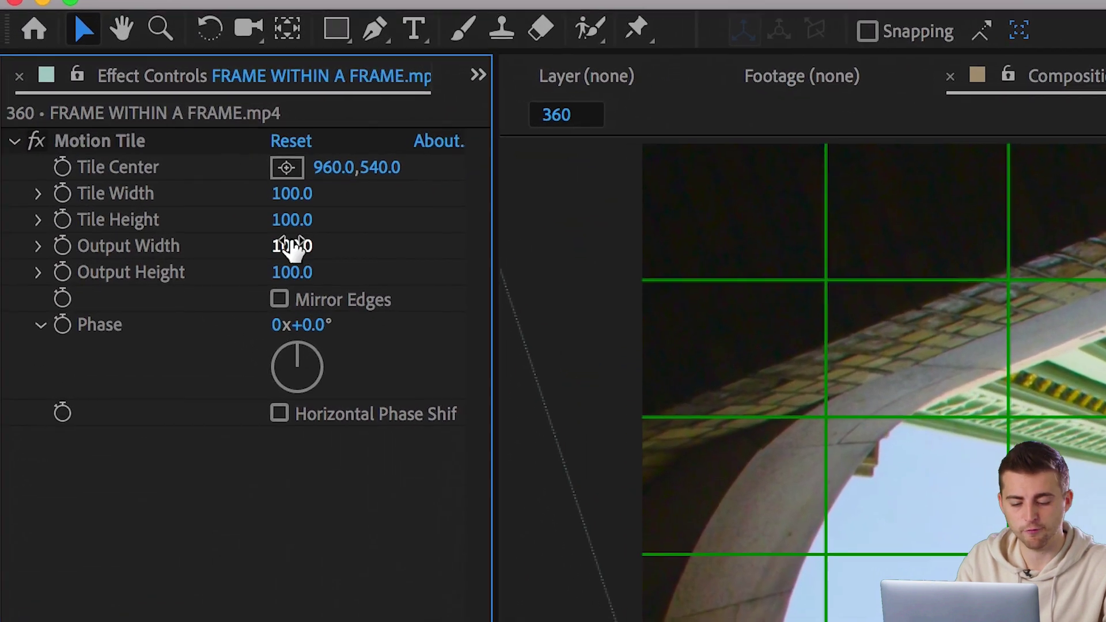
# Set Motion Tile's Output Width and Output Height to 300 and enable Mirror Edges
pyautogui.click(253, 216)
pyautogui.write('300')
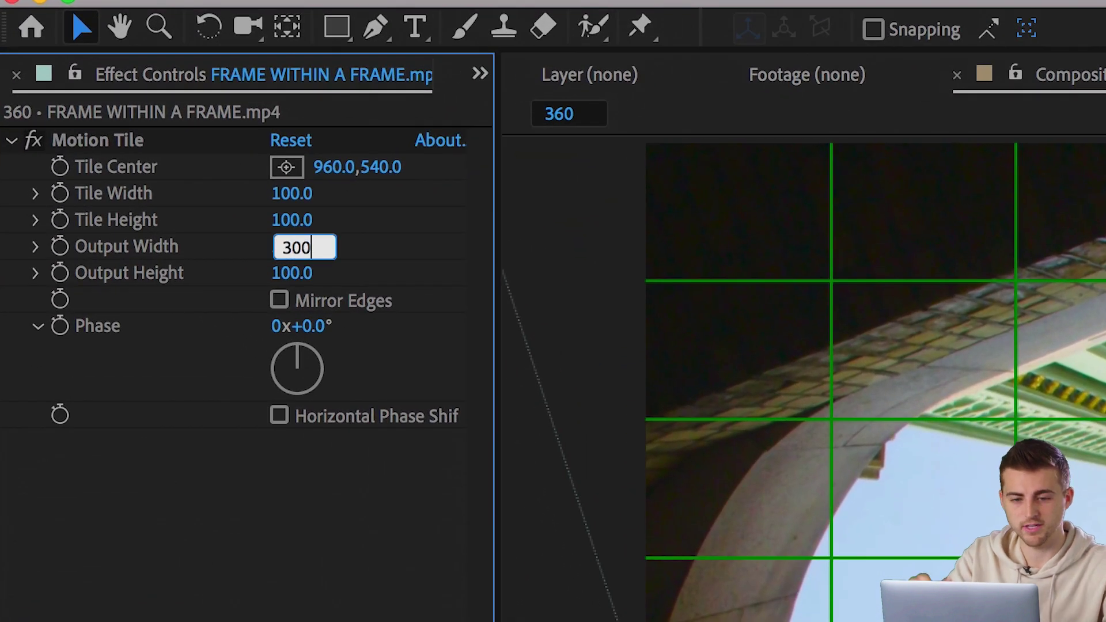
pyautogui.press('Return')
pyautogui.click(293, 272)
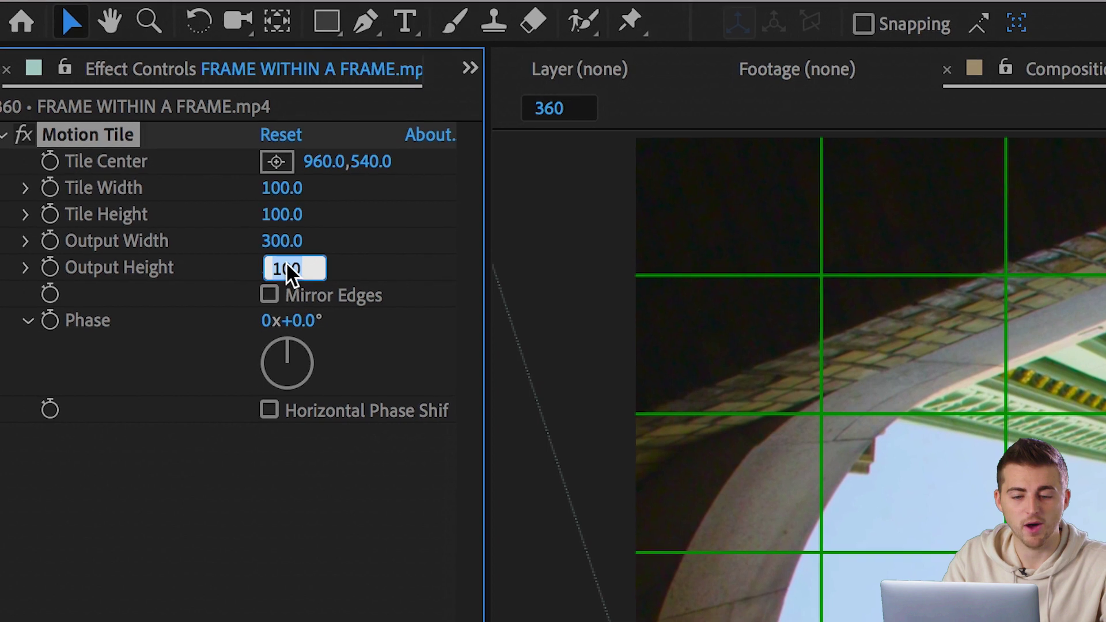
pyautogui.write('300')
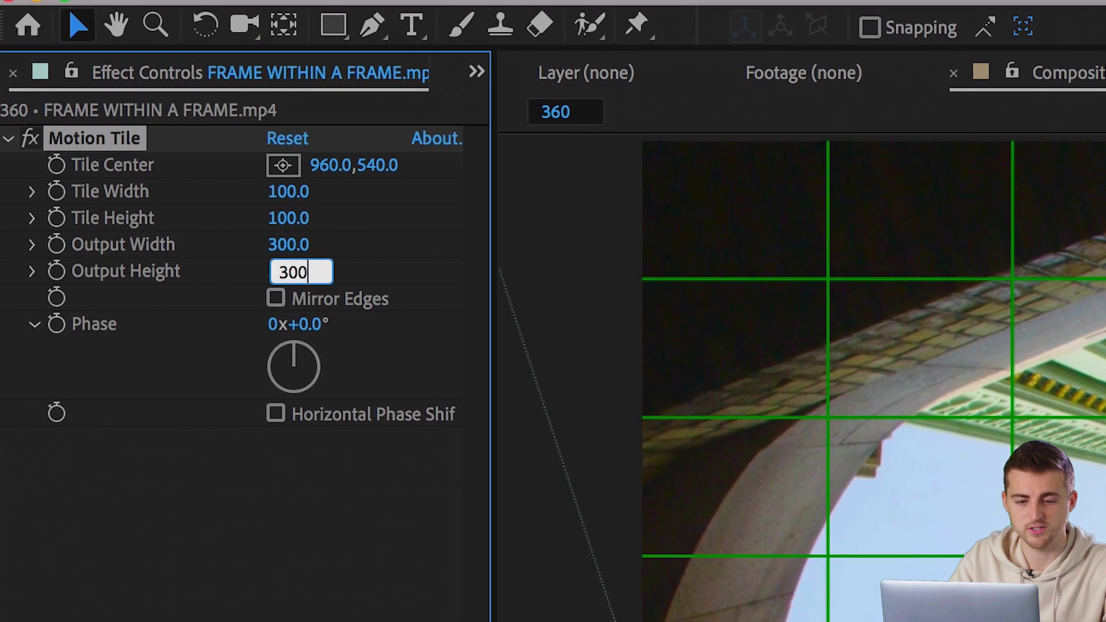
pyautogui.press('Return')
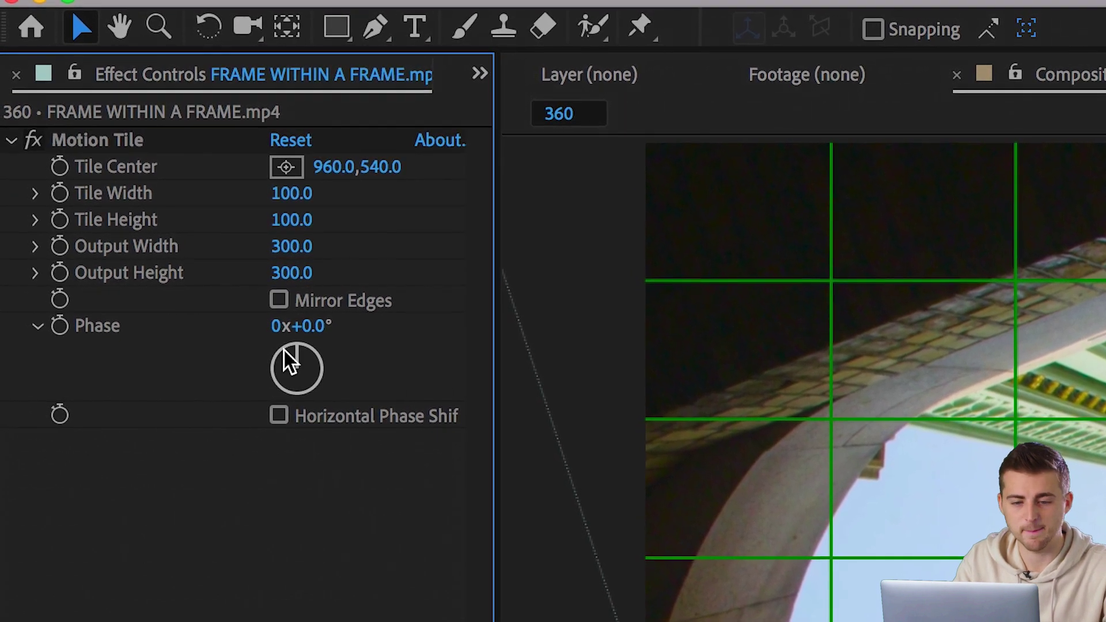
pyautogui.click(278, 300)
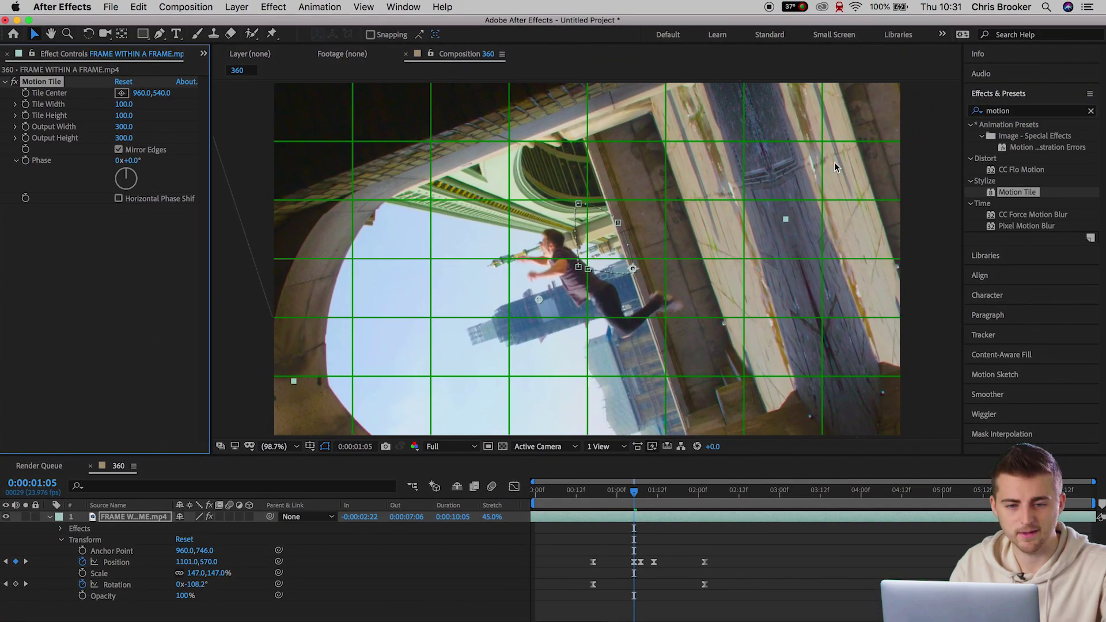
# Compare the clip's edges with Motion Tile off and on, and review the clip from before the jump
pyautogui.click(17, 82)
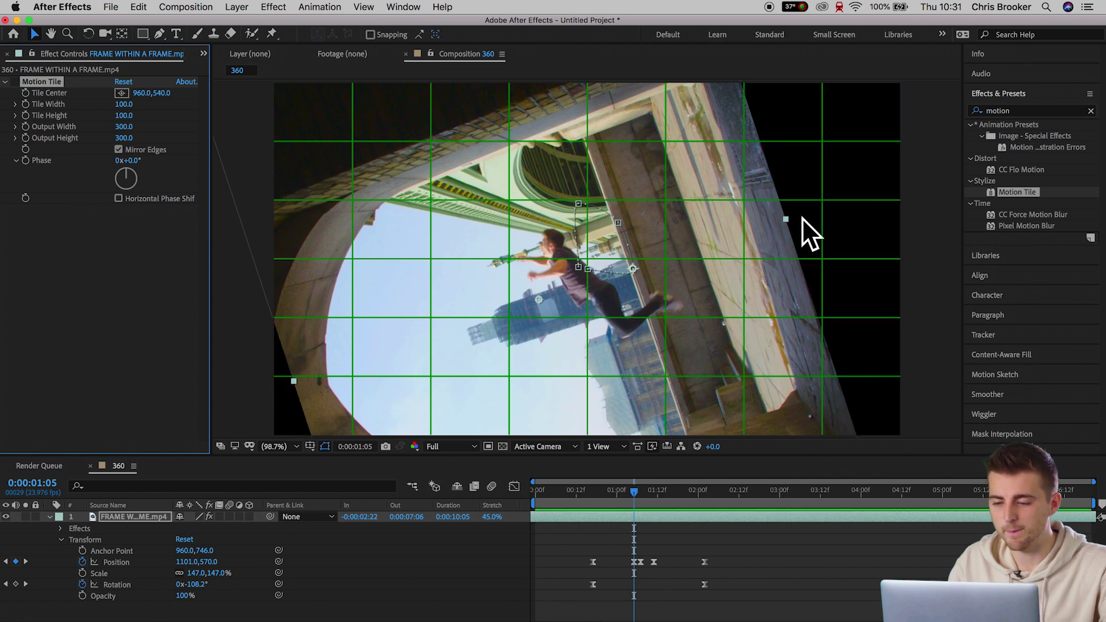
pyautogui.click(14, 83)
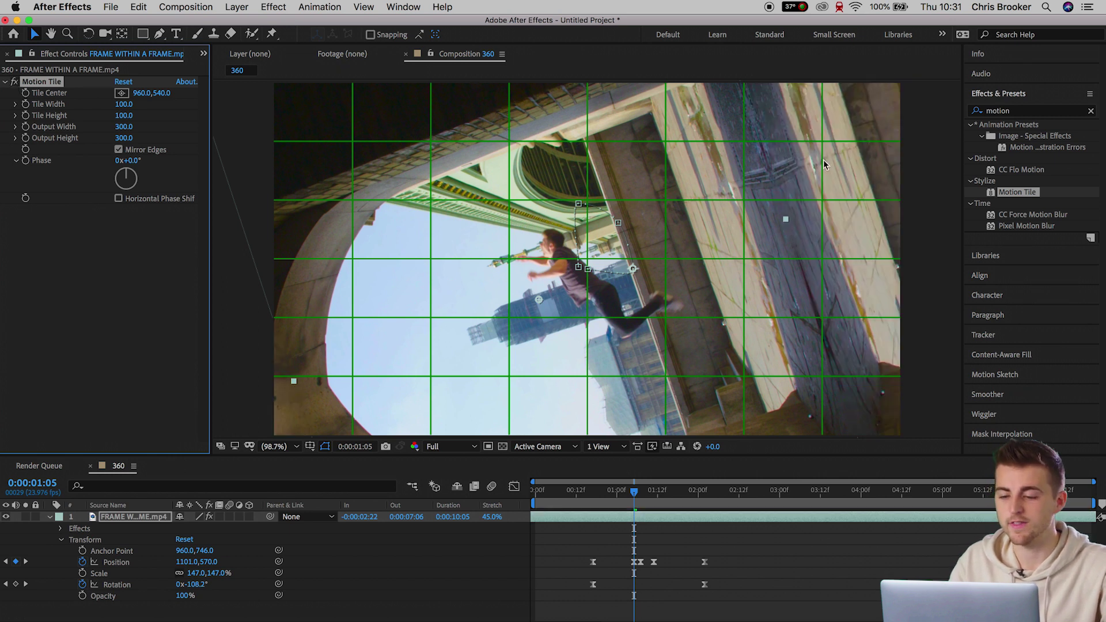
pyautogui.moveTo(636, 499); pyautogui.dragTo(586, 506)
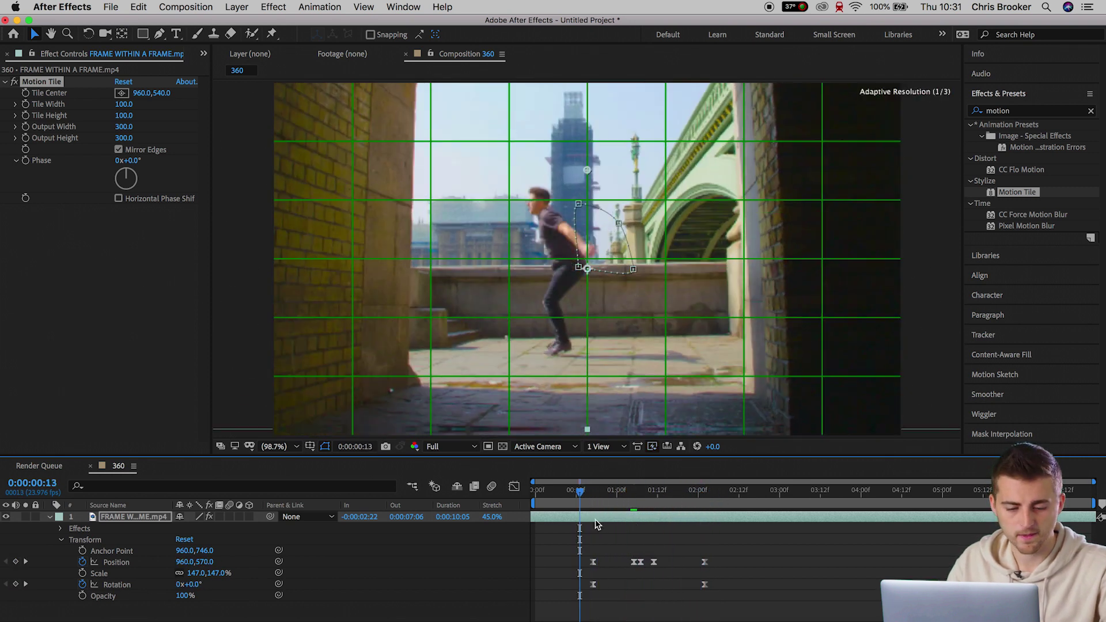
# Search the effects for "wiggle" and apply the Wiggle - position preset to the FRAME WITHIN A FRAME.mp4 layer
pyautogui.click(49, 517)
pyautogui.click(145, 516)
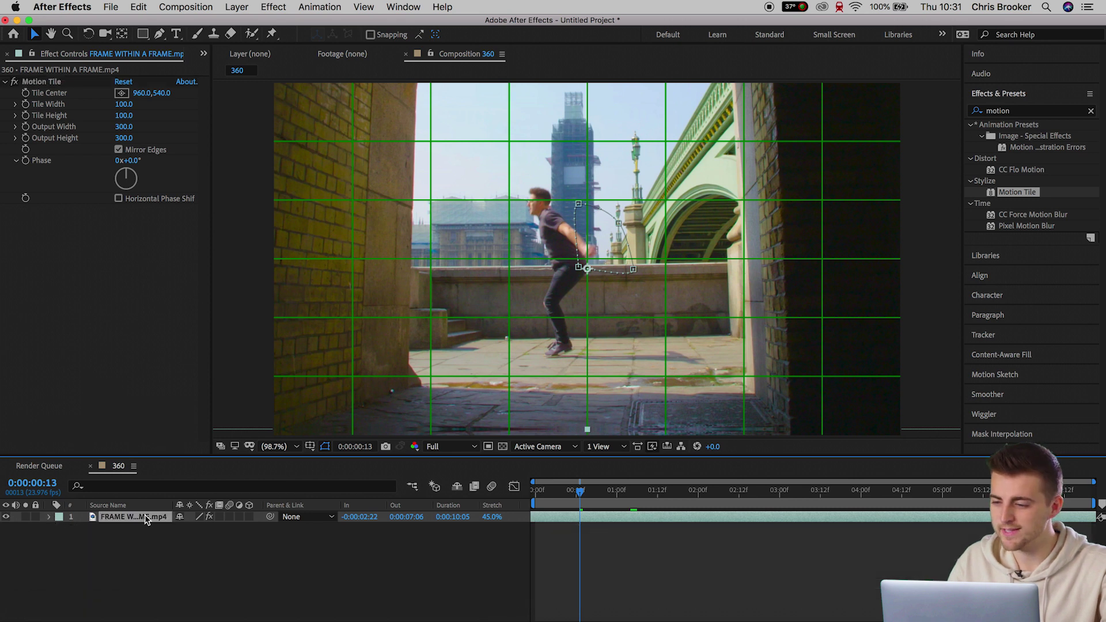
pyautogui.click(1024, 111)
pyautogui.write('wigg')
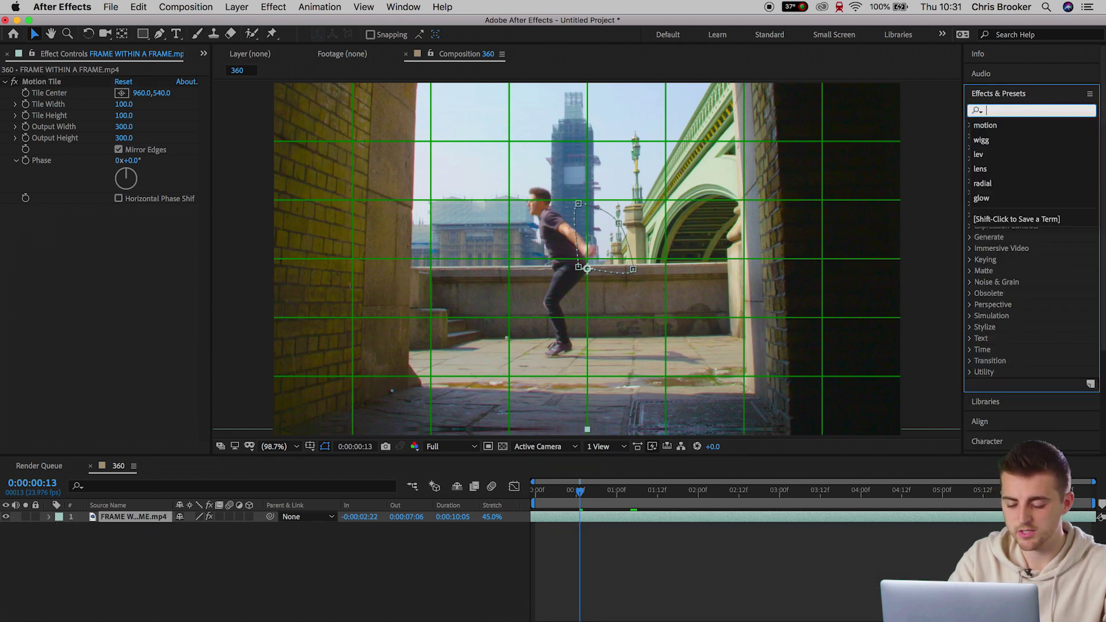
pyautogui.write('l')
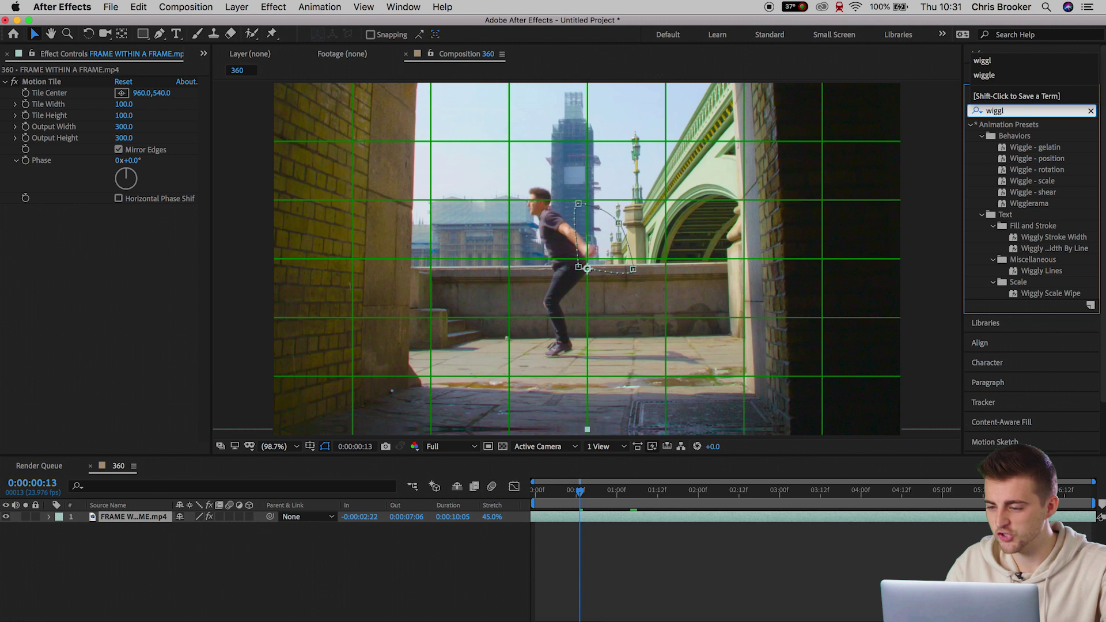
pyautogui.write('e')
pyautogui.click(1054, 163)
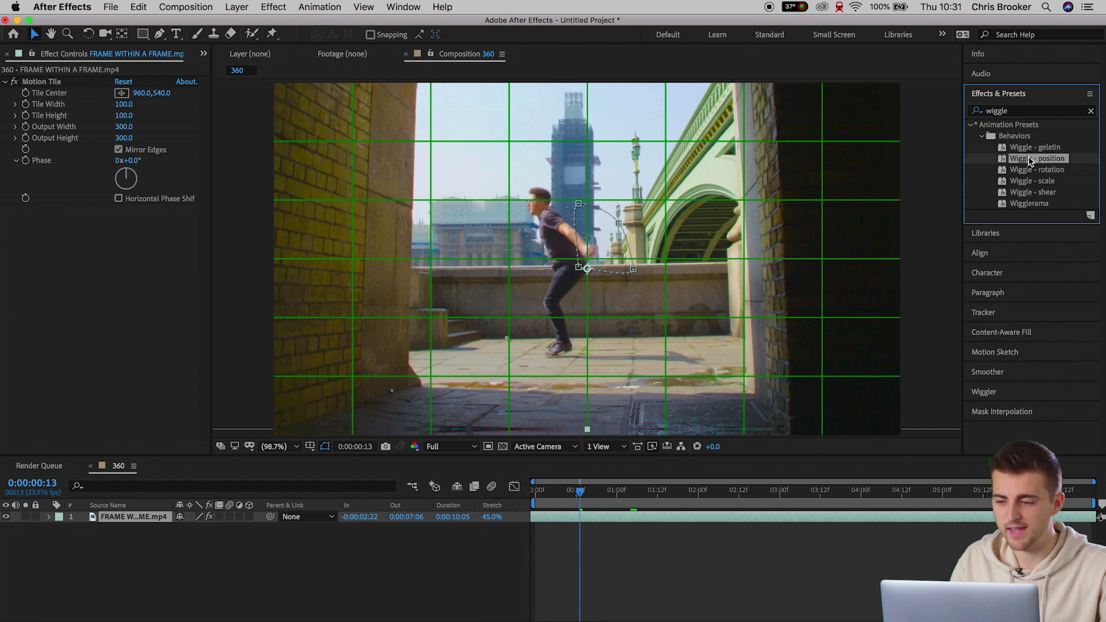
pyautogui.moveTo(1025, 162); pyautogui.dragTo(575, 521)
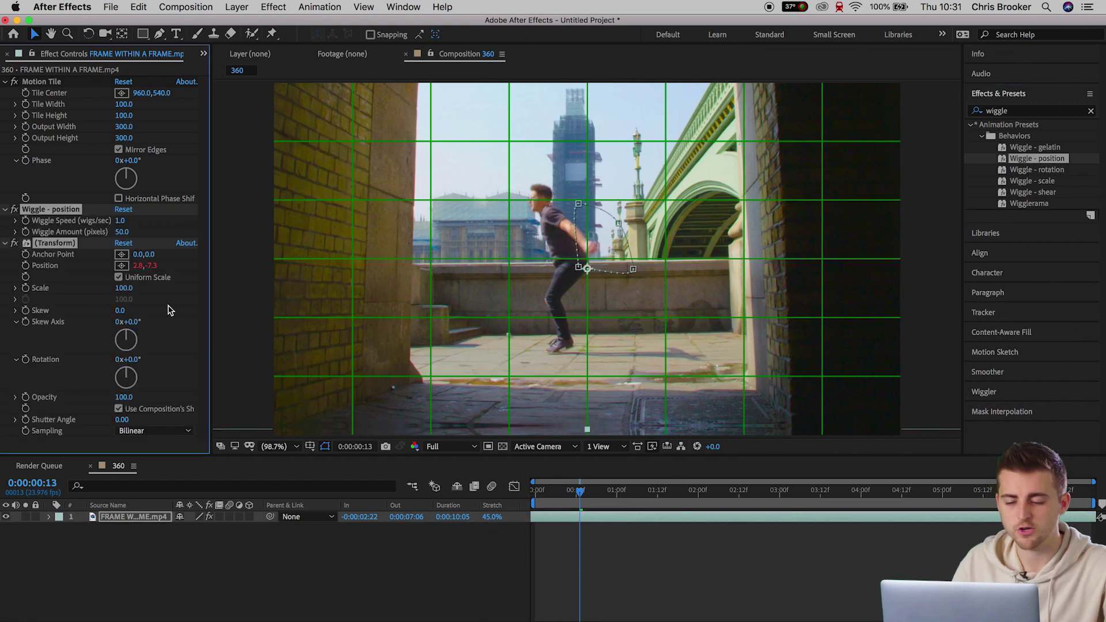
# Preview the camera shake and set the Wiggle Amount to 30 pixels
pyautogui.press('space')
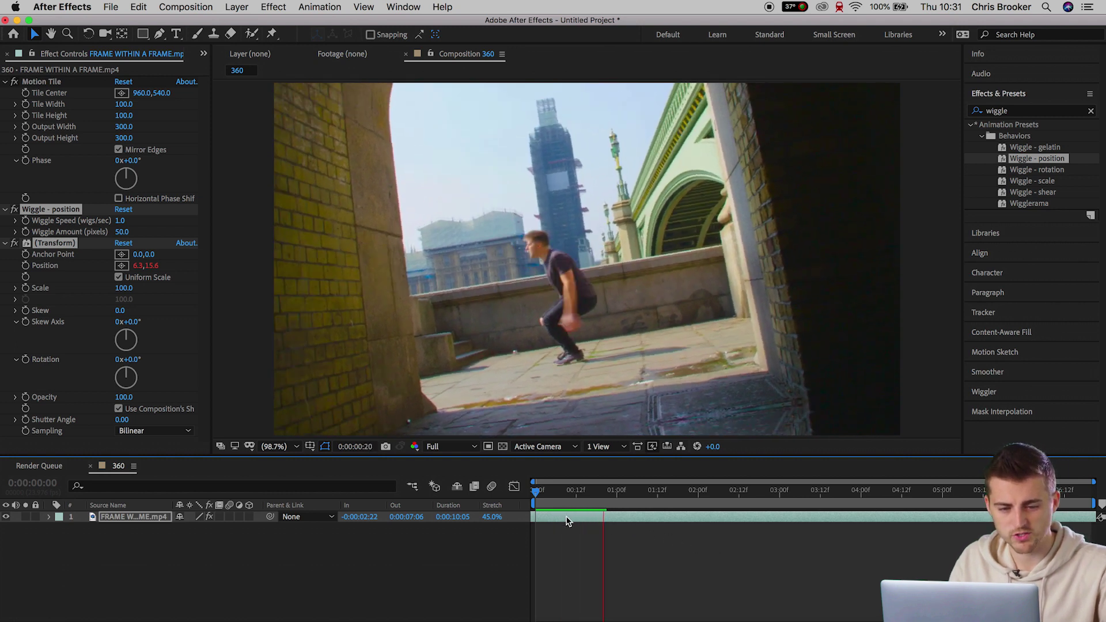
pyautogui.press('space')
pyautogui.click(125, 233)
pyautogui.write('30')
pyautogui.press('Return')
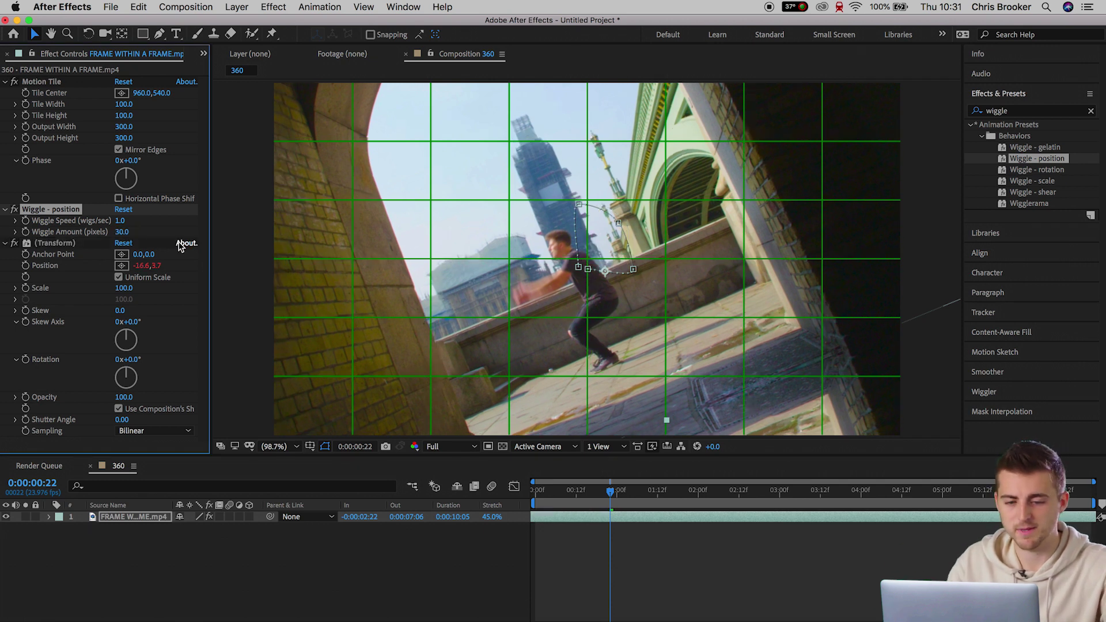
# Set the Wiggle Speed to 0.5 wigs/sec and preview the softer shake from the start
pyautogui.click(127, 222)
pyautogui.write('0.5')
pyautogui.press('Return')
pyautogui.click(621, 499)
pyautogui.press('space')
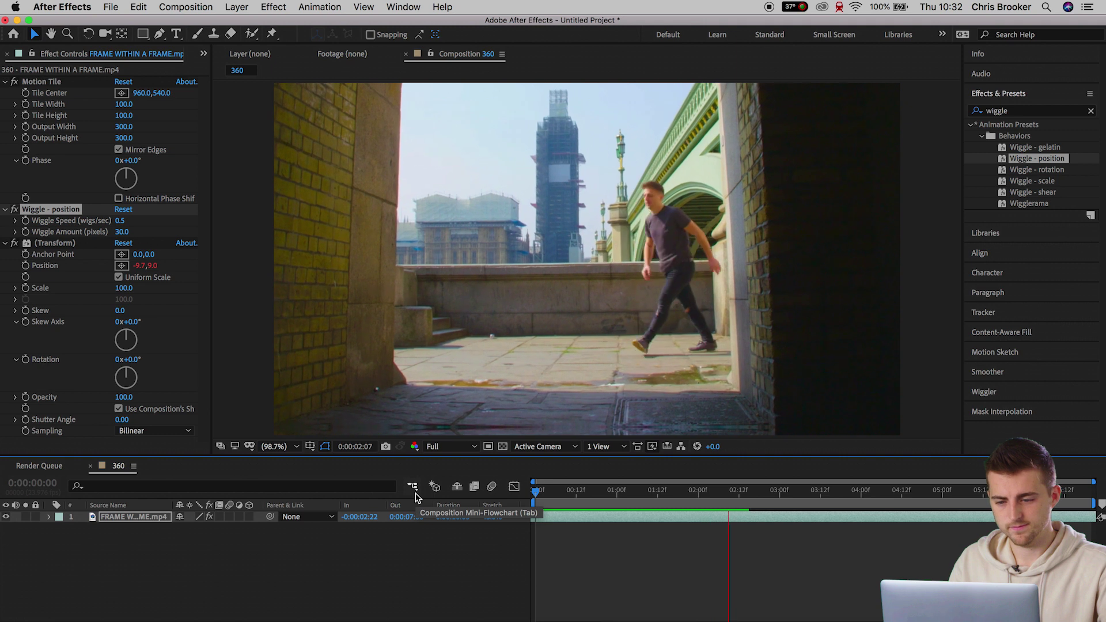
pyautogui.press('space')
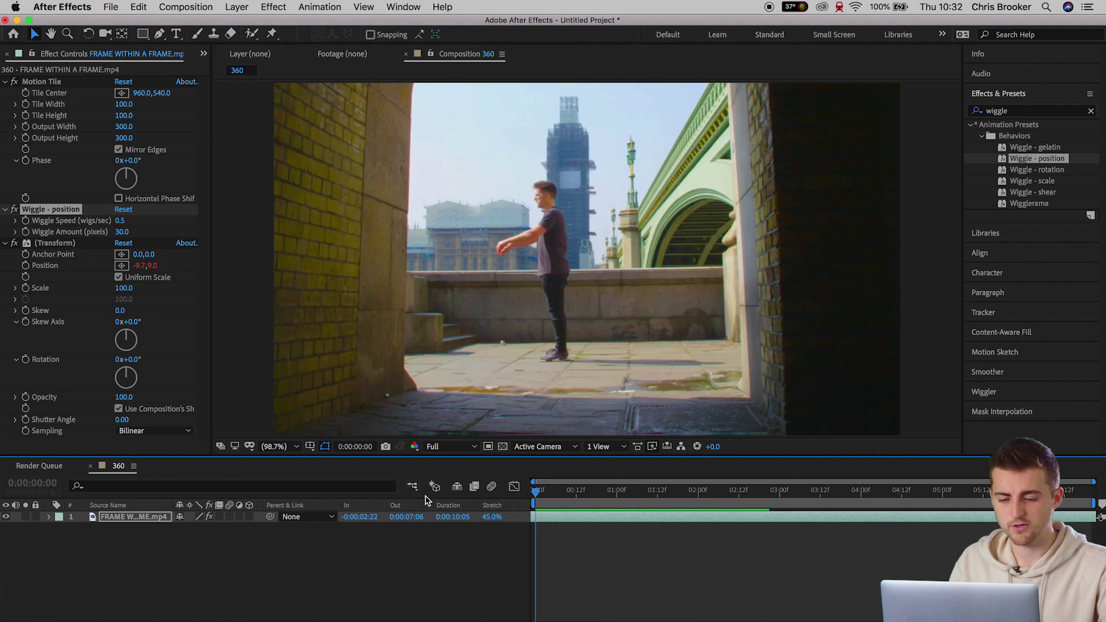
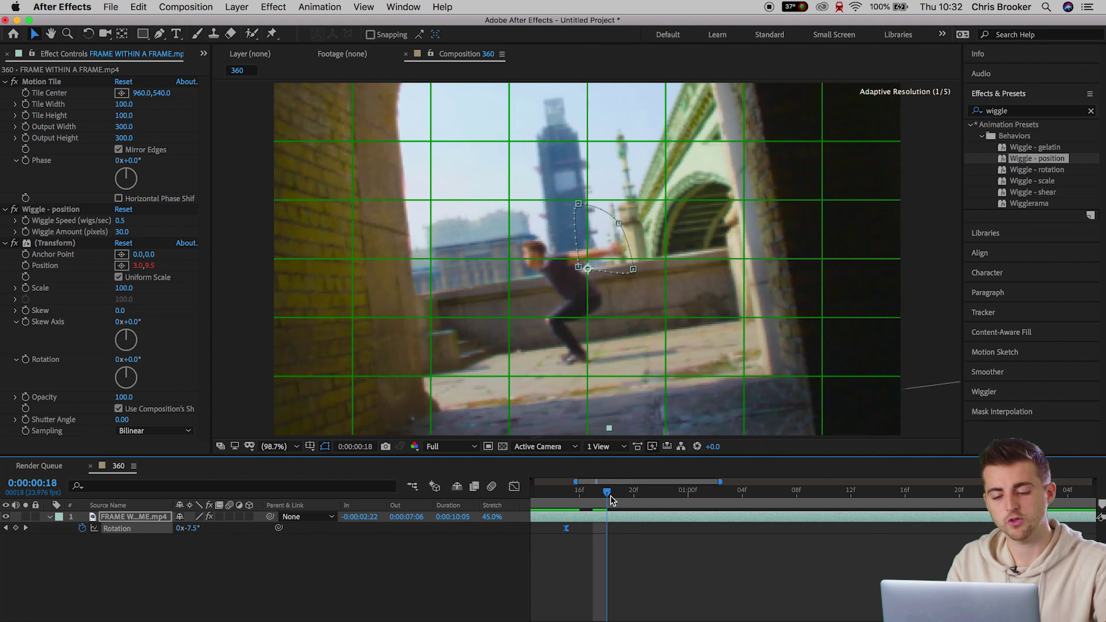
# Add a wind-up Rotation keyframe of 0x+7.5° at 0:00:00:18 and preview the spin
pyautogui.moveTo(196, 529); pyautogui.dragTo(206, 529)
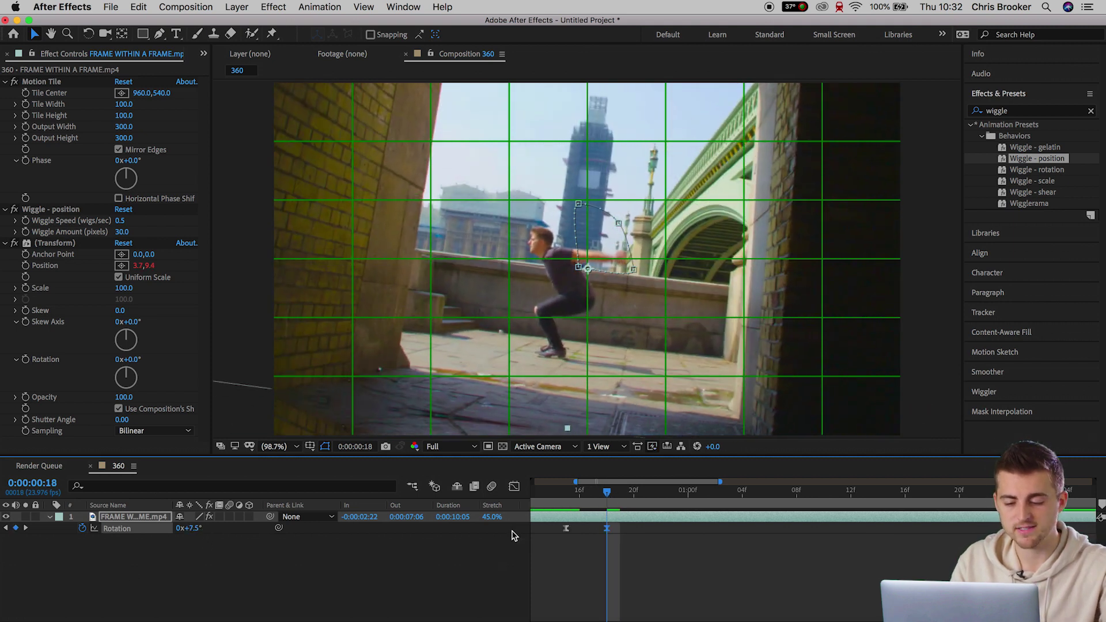
pyautogui.moveTo(565, 507); pyautogui.dragTo(553, 508)
pyautogui.press('space')
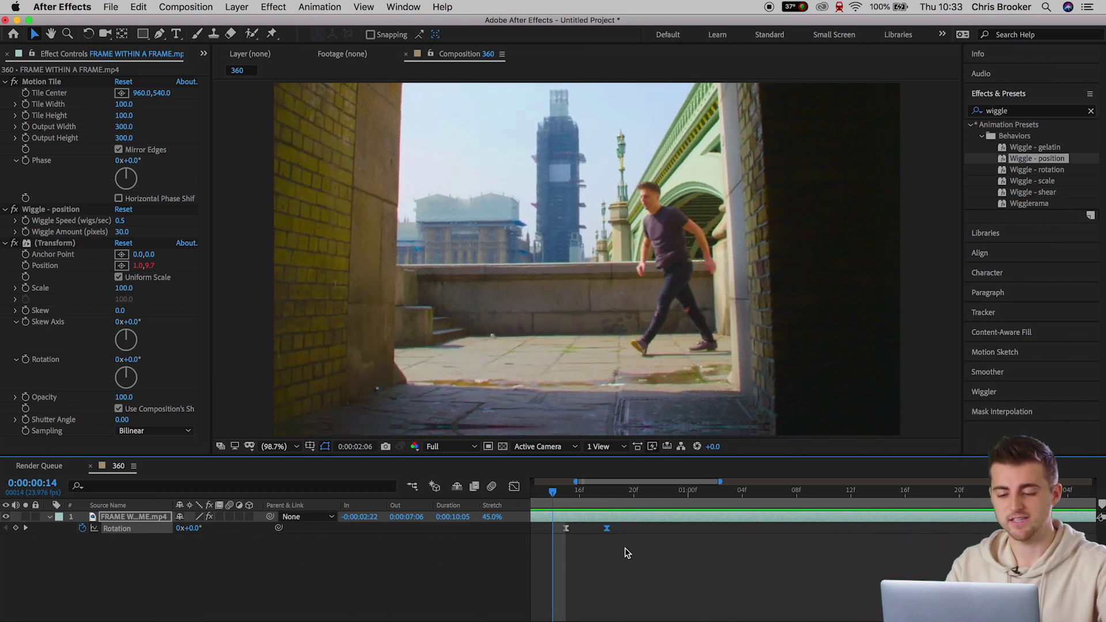
pyautogui.press('space')
pyautogui.press(';')
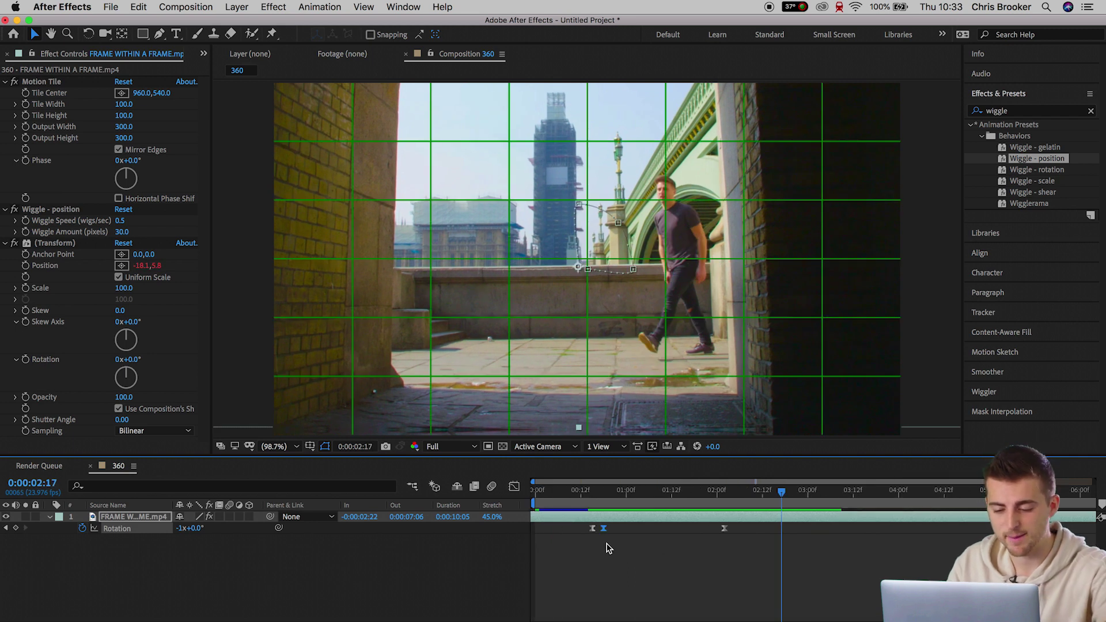
# Start the wind-up at 0:00:00:12 by moving the first Rotation keyframe, shift the second one to about 0:00:00:19, and preview the timing
pyautogui.click(580, 495)
pyautogui.press('space')
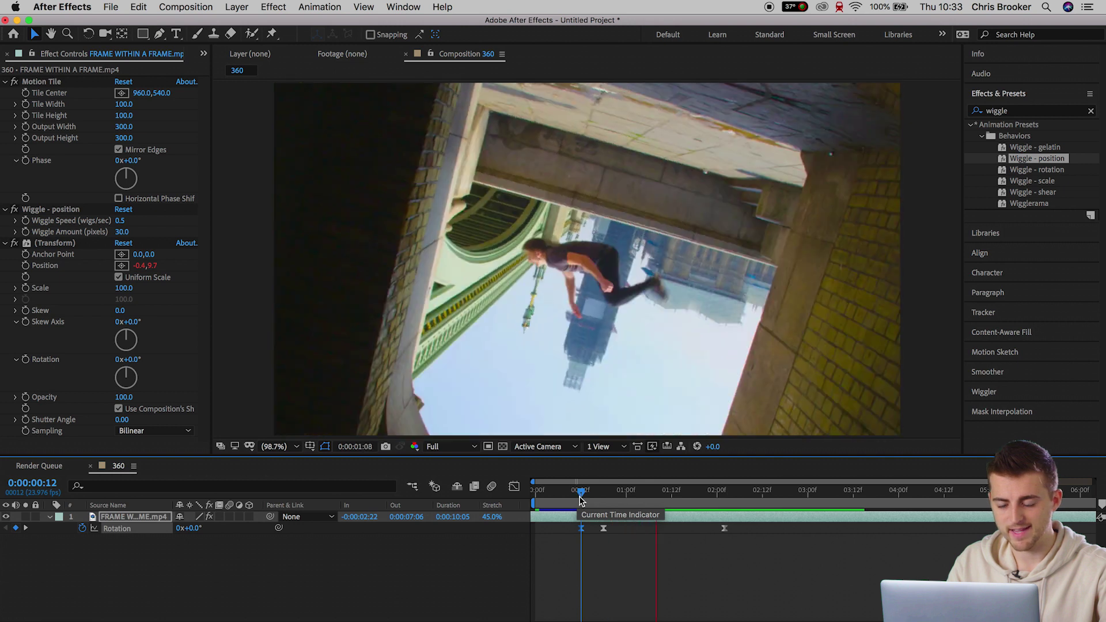
pyautogui.click(593, 494)
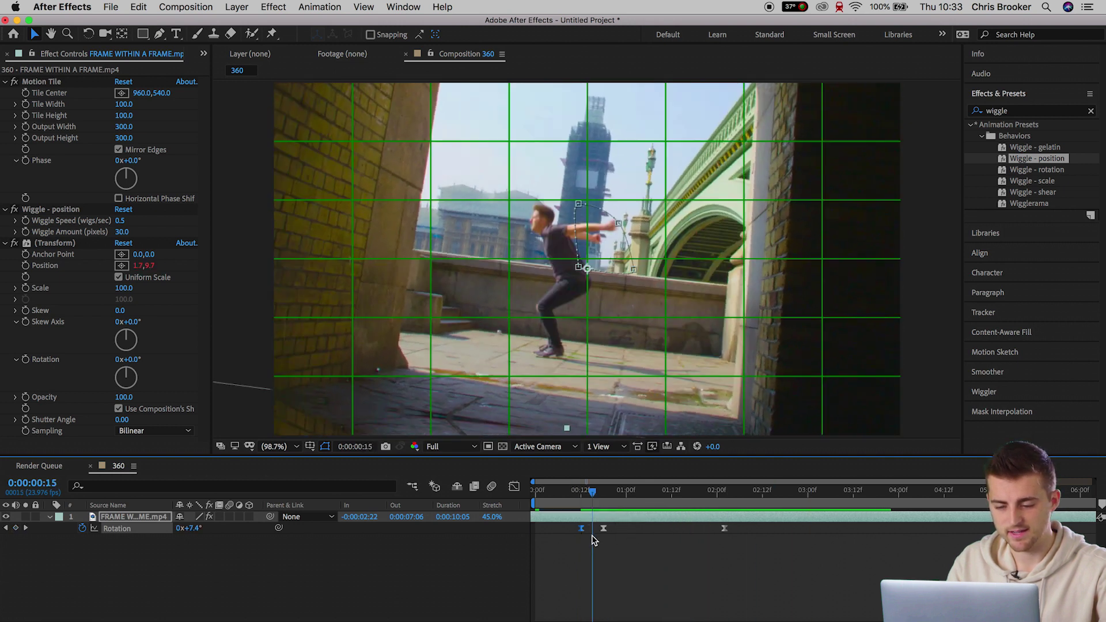
pyautogui.moveTo(603, 530); pyautogui.dragTo(608, 530)
pyautogui.press('space')
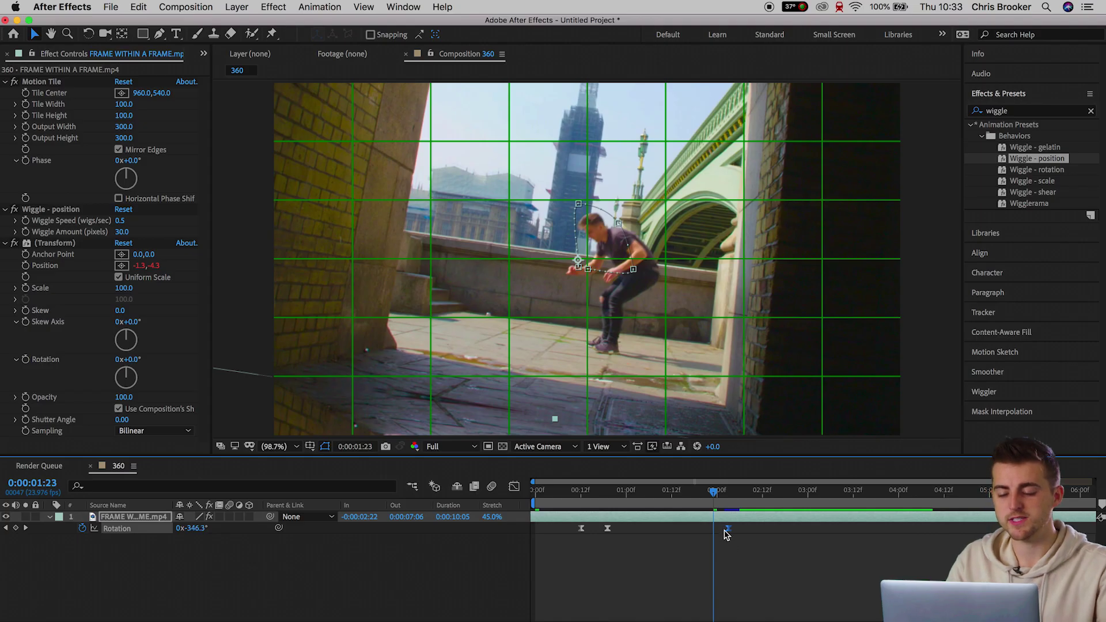
# Move the last Rotation keyframe to 0:00:02:07 and add an overshoot keyframe of -1x-17.3° at 0:00:01:23
pyautogui.moveTo(727, 535); pyautogui.dragTo(742, 536)
pyautogui.moveTo(716, 492)
pyautogui.mouseDown()
pyautogui.moveTo(729, 493)
pyautogui.moveTo(714, 497)
pyautogui.mouseUp()
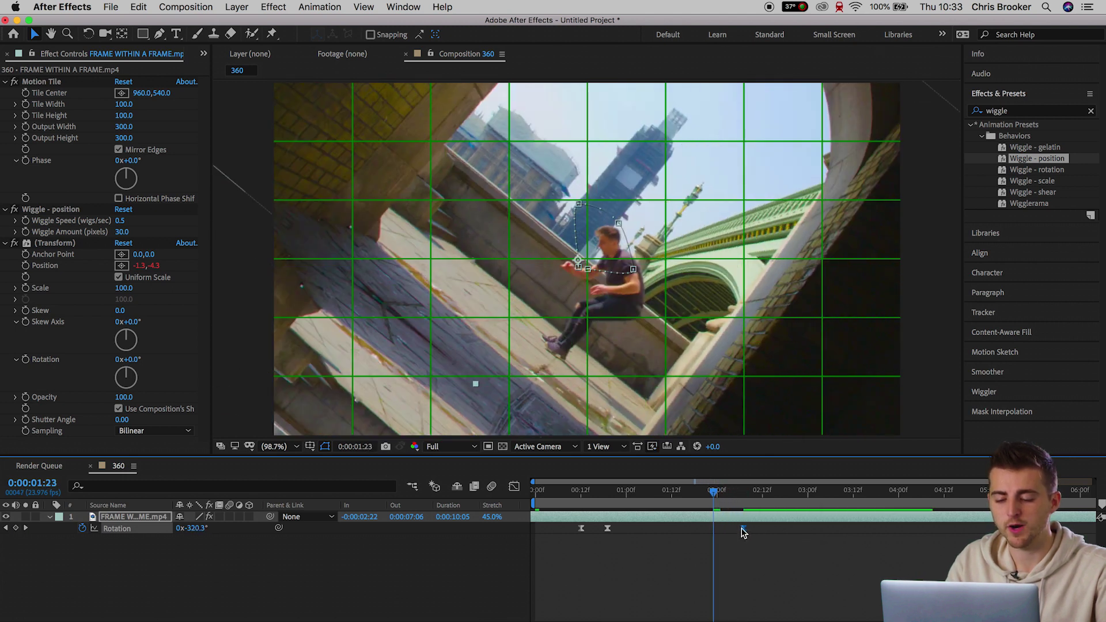
pyautogui.moveTo(193, 529); pyautogui.dragTo(165, 538)
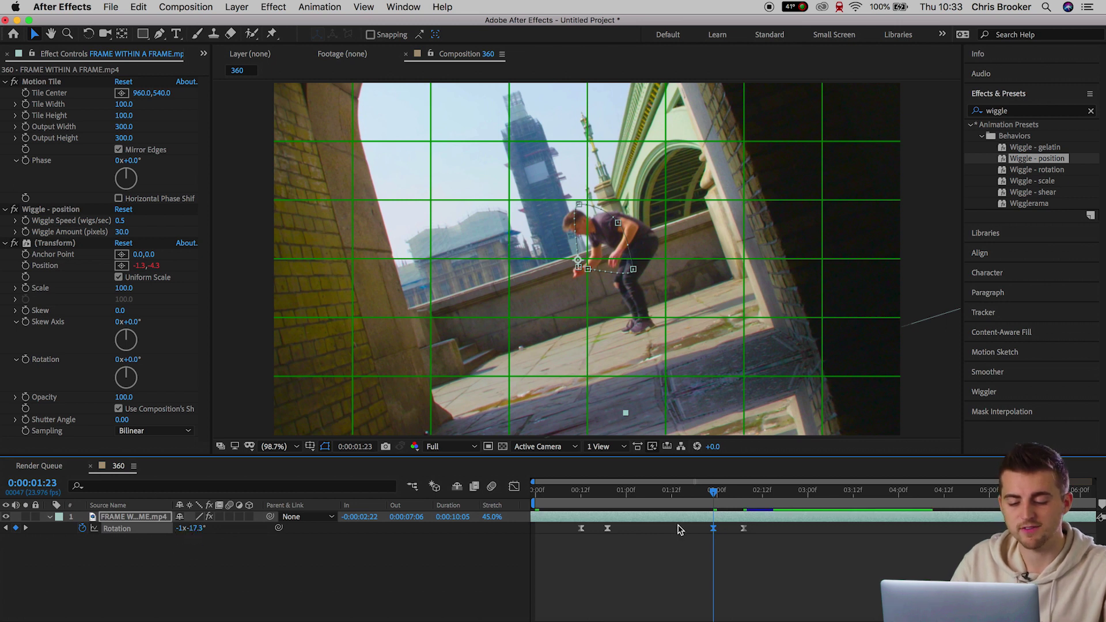
pyautogui.moveTo(713, 503)
pyautogui.mouseDown()
pyautogui.moveTo(692, 506)
pyautogui.moveTo(702, 506)
pyautogui.mouseUp()
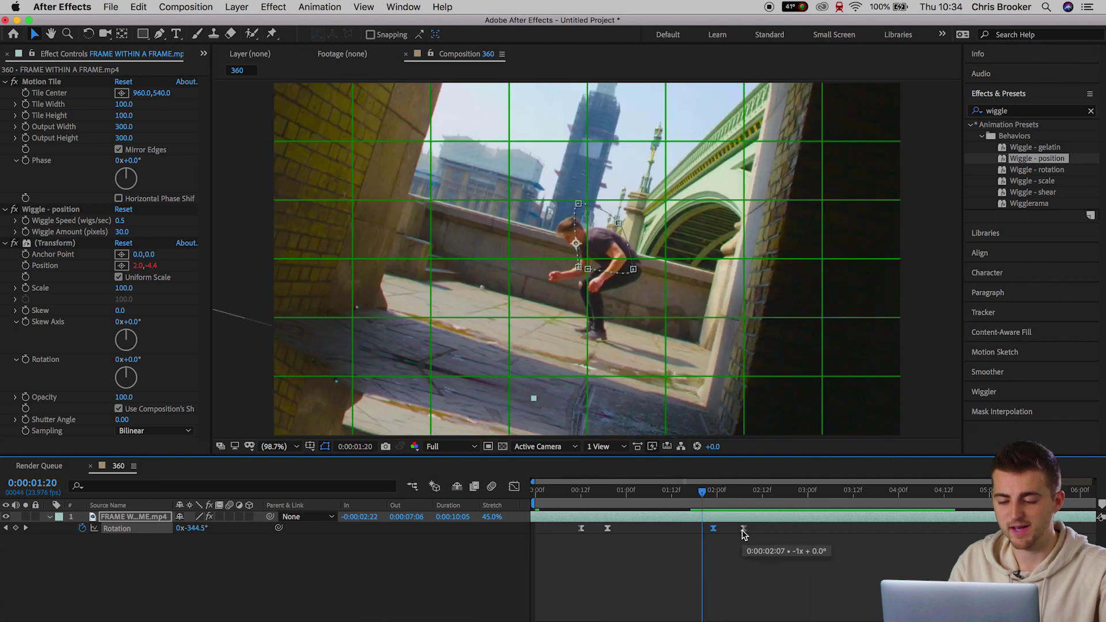
# Extend the last Rotation keyframe to about 0:00:02:16, add a counter-swing keyframe of 0x-352.5° at 0:00:02:10, and preview the landing
pyautogui.moveTo(716, 494); pyautogui.dragTo(664, 495)
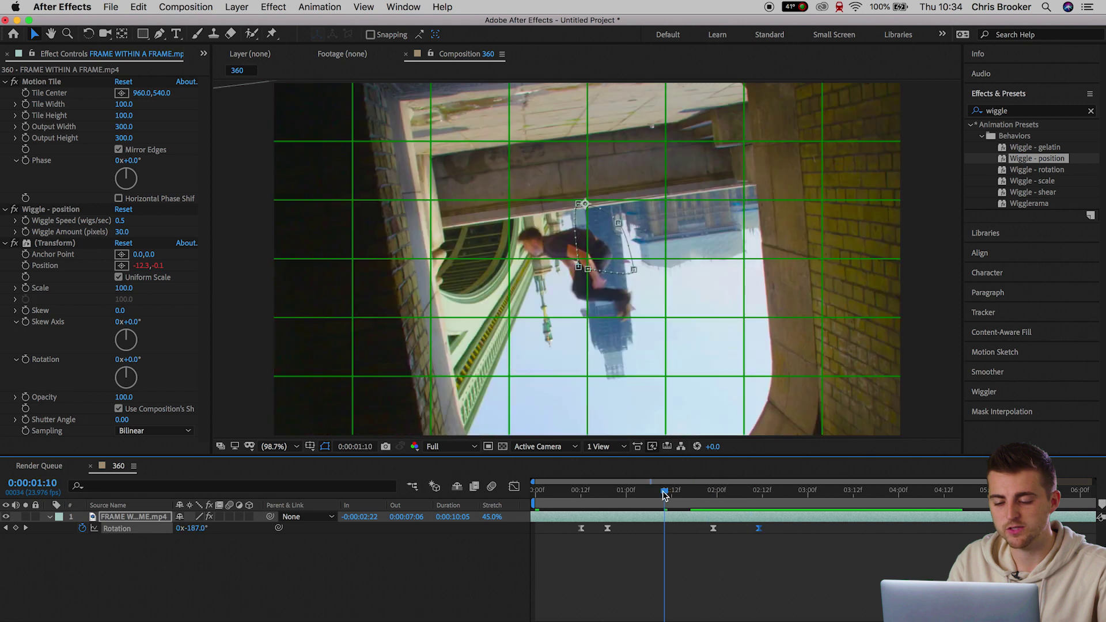
pyautogui.press('space')
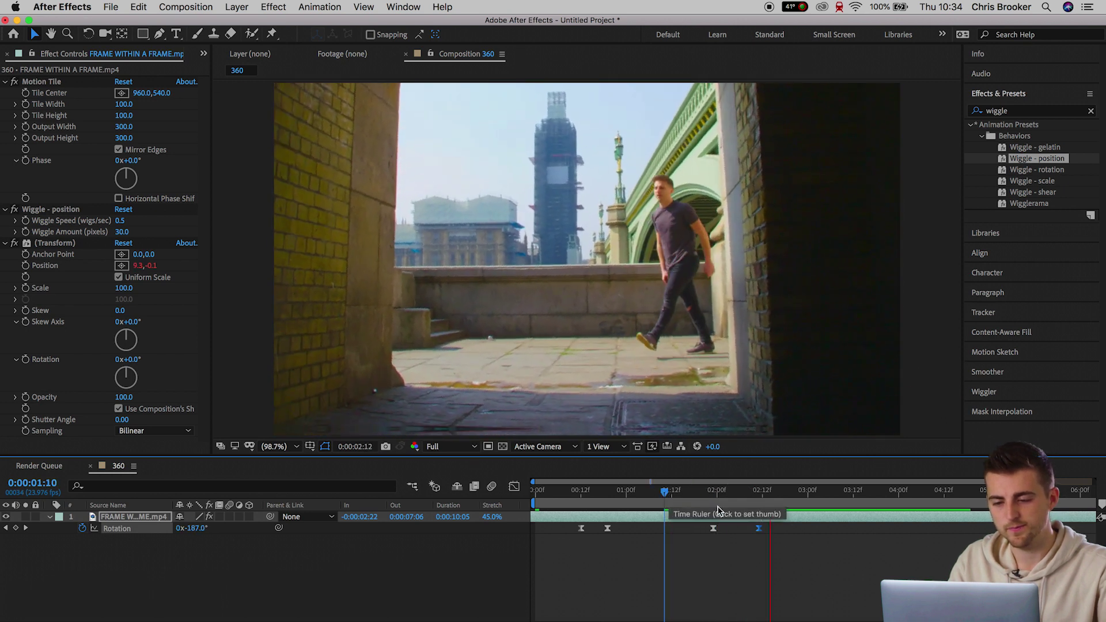
pyautogui.moveTo(721, 499); pyautogui.dragTo(778, 533)
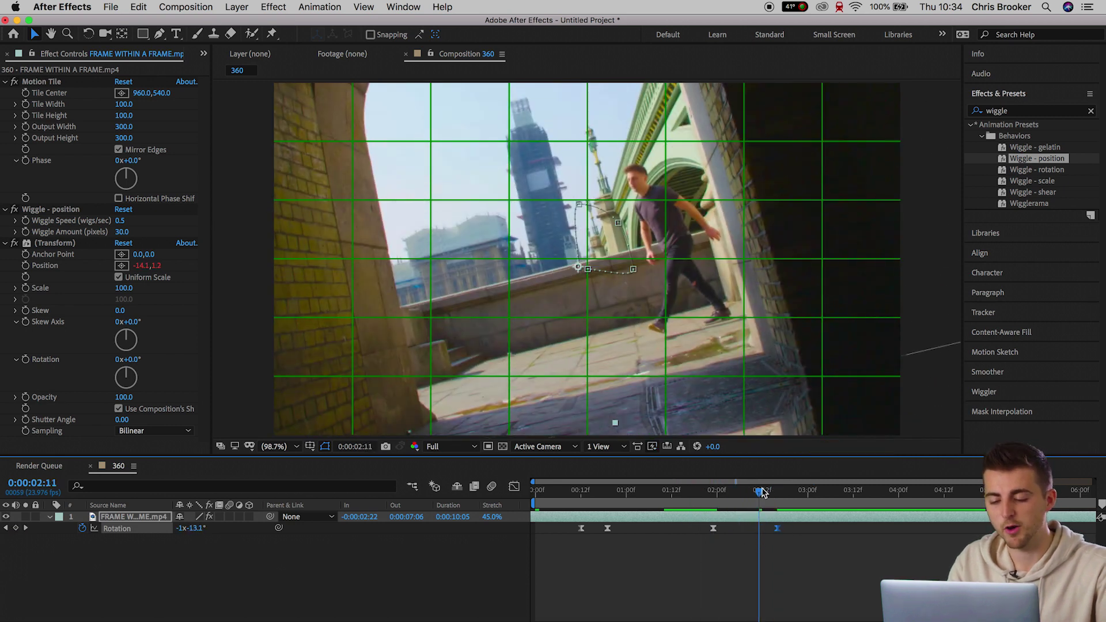
pyautogui.press('space')
pyautogui.moveTo(198, 533); pyautogui.dragTo(212, 528)
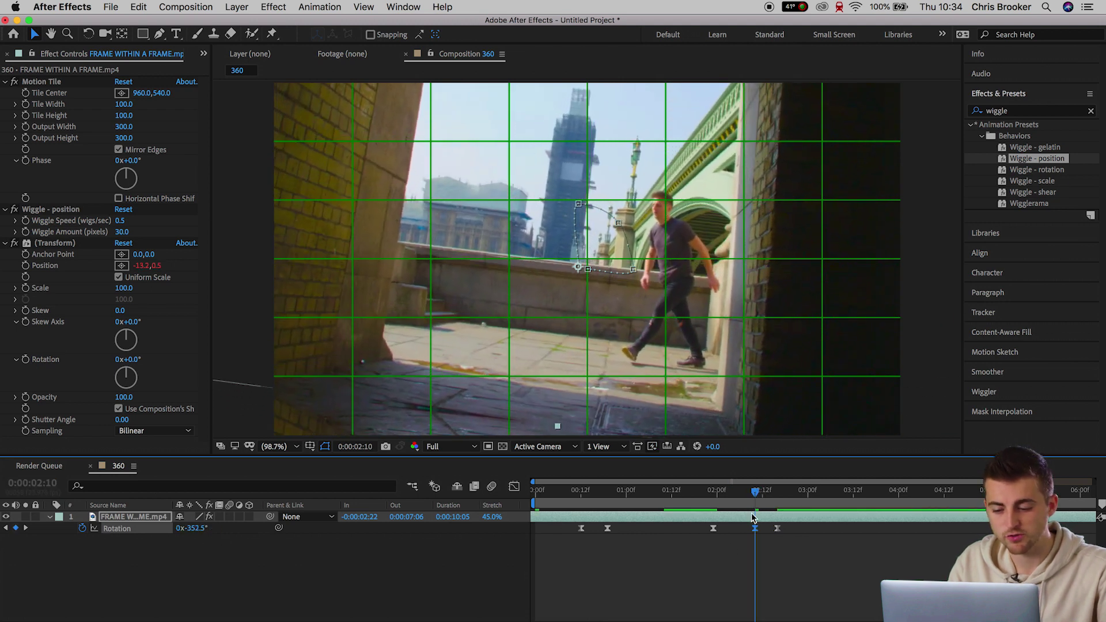
pyautogui.press('space')
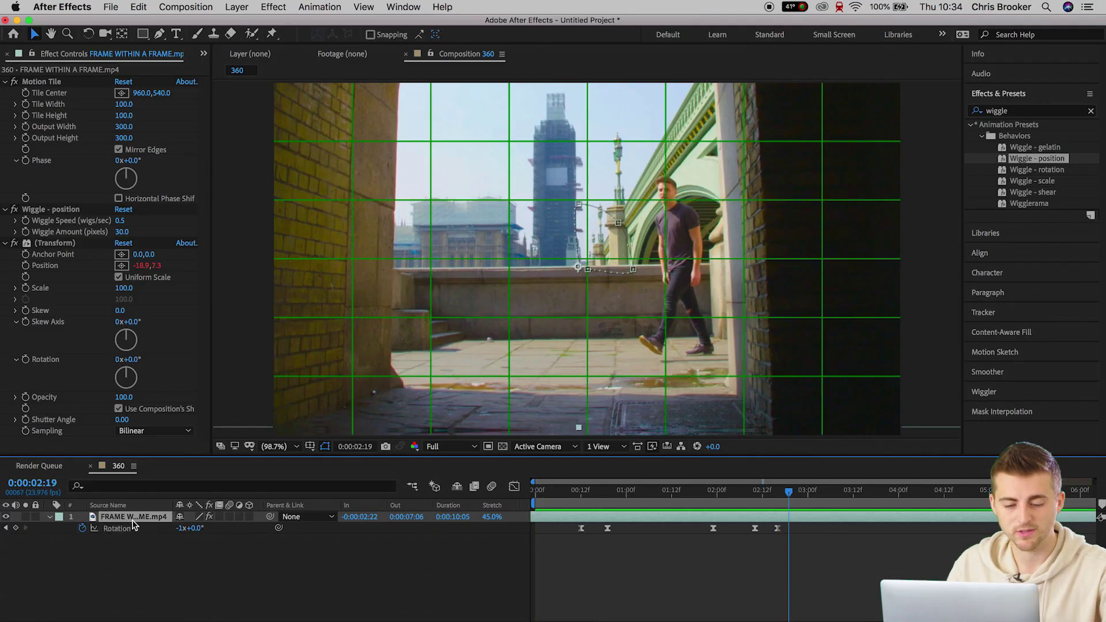
# Turn on motion blur for the FRAME WITHIN A FRAME.mp4 layer and toggle the composition's motion blur to check the spin
pyautogui.click(230, 516)
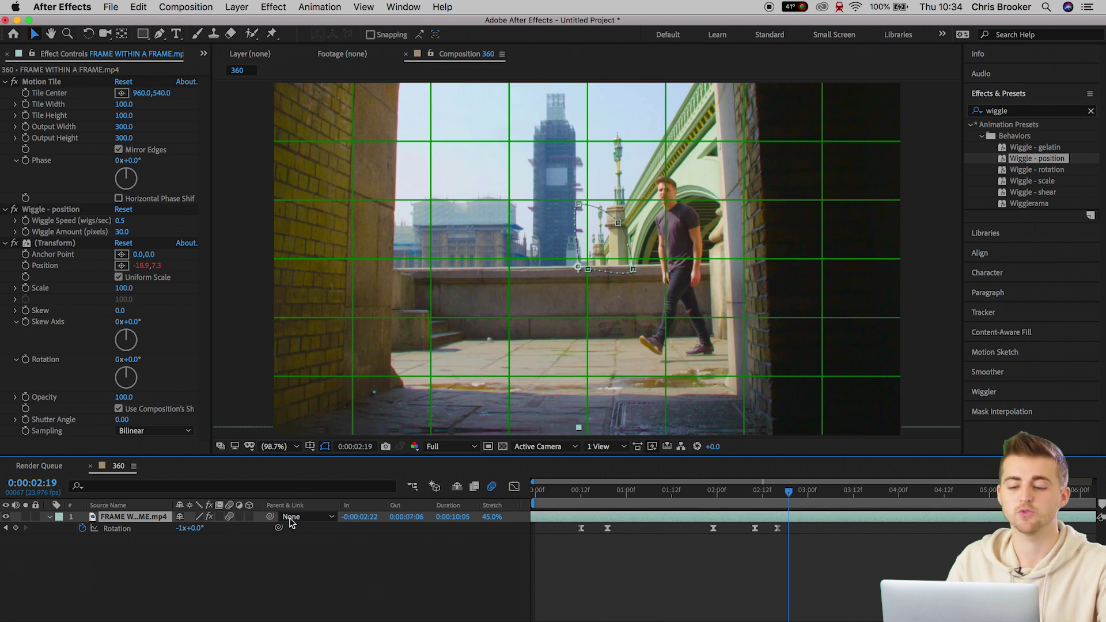
pyautogui.click(491, 486)
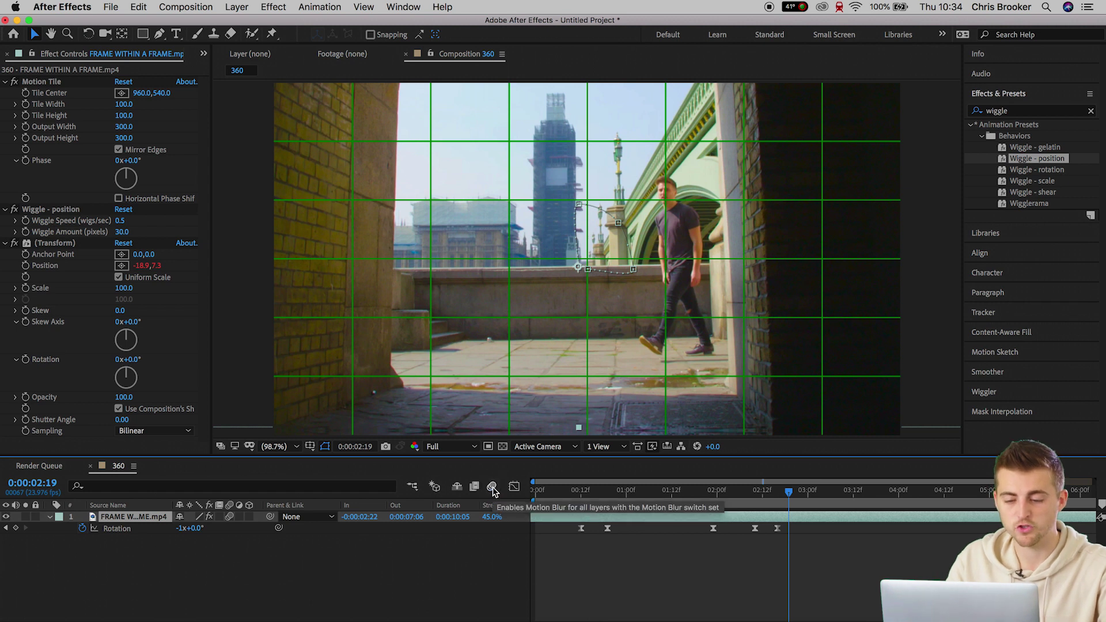
pyautogui.click(740, 491)
# Hide the grid overlay and preview the finished backflip from the start of the composition
pyautogui.moveTo(718, 493); pyautogui.dragTo(601, 496)
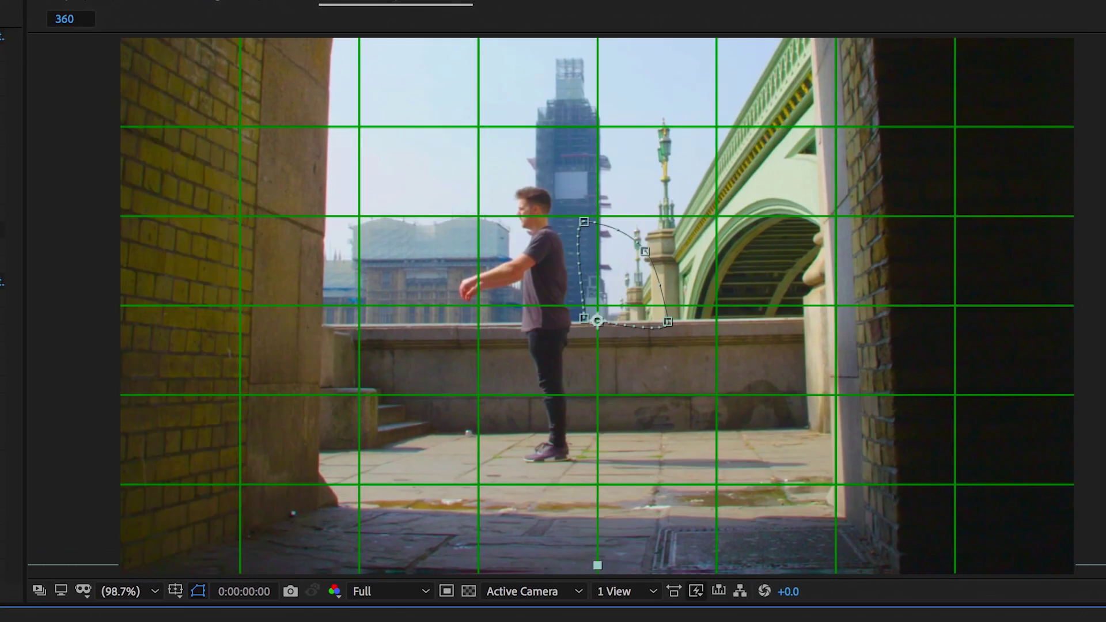
pyautogui.hotkey('ctrl', "'")
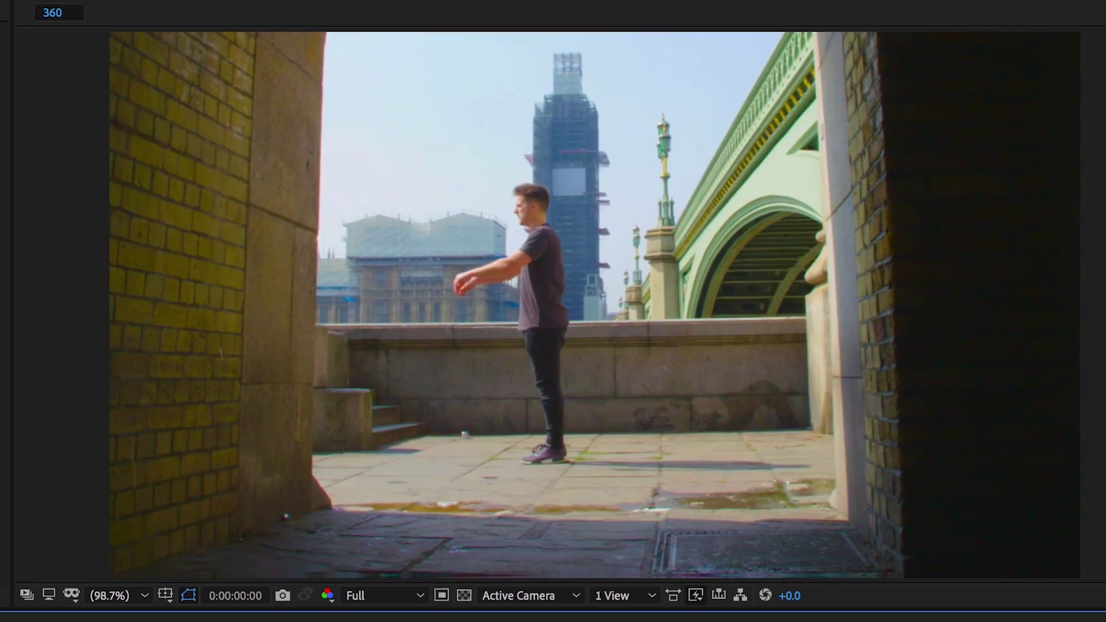
pyautogui.press('space')
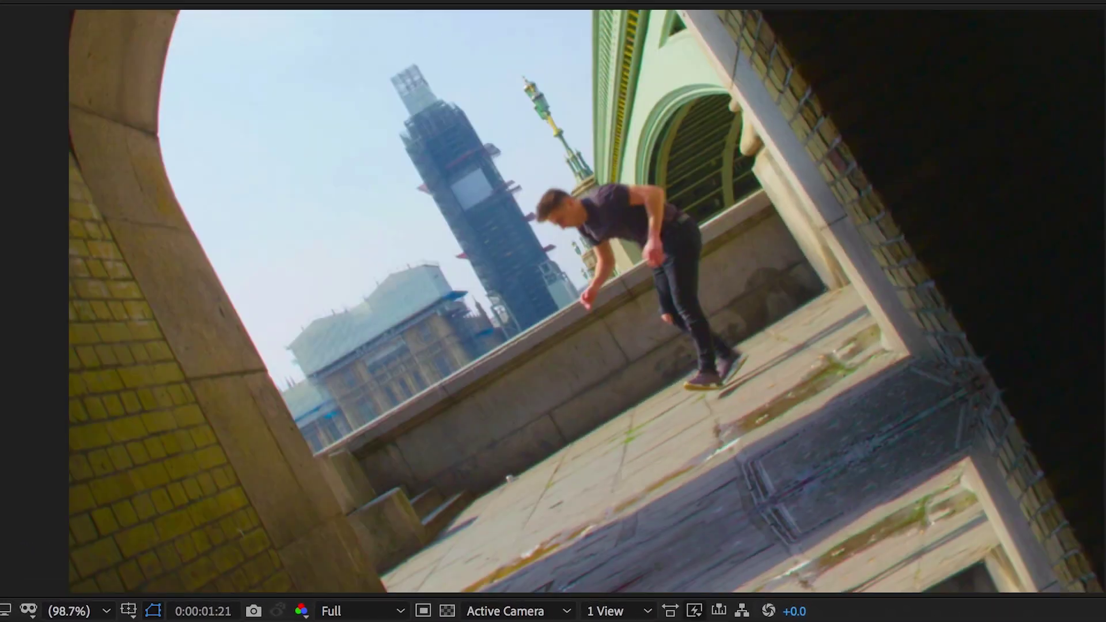